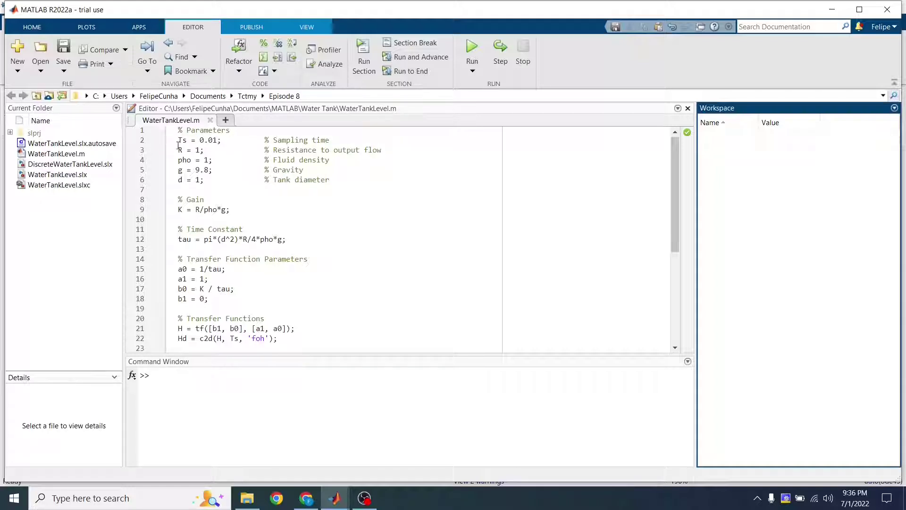
- Walk through the resistance, density, gravity and diameter lines and the K and tau calculations
{"action": "left_click_drag", "start_coordinate": [179, 149], "coordinate": [405, 149]}
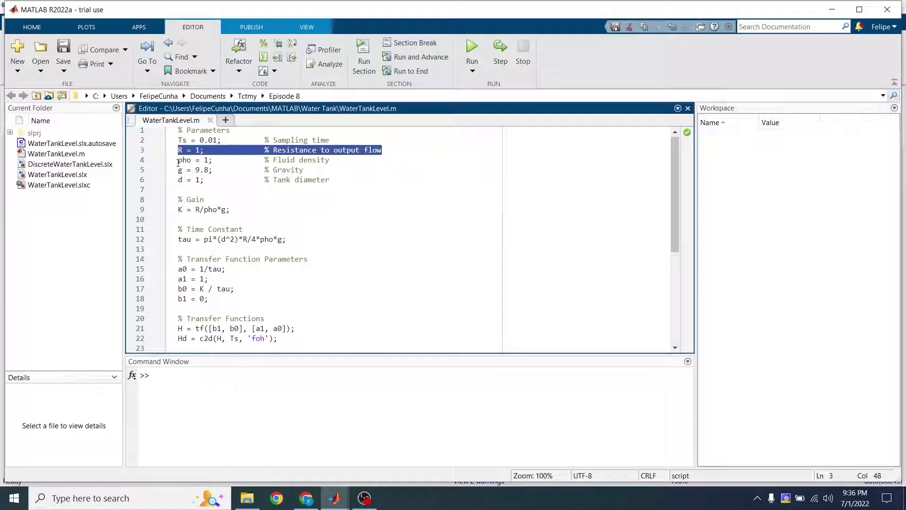
{"action": "left_click", "coordinate": [367, 142]}
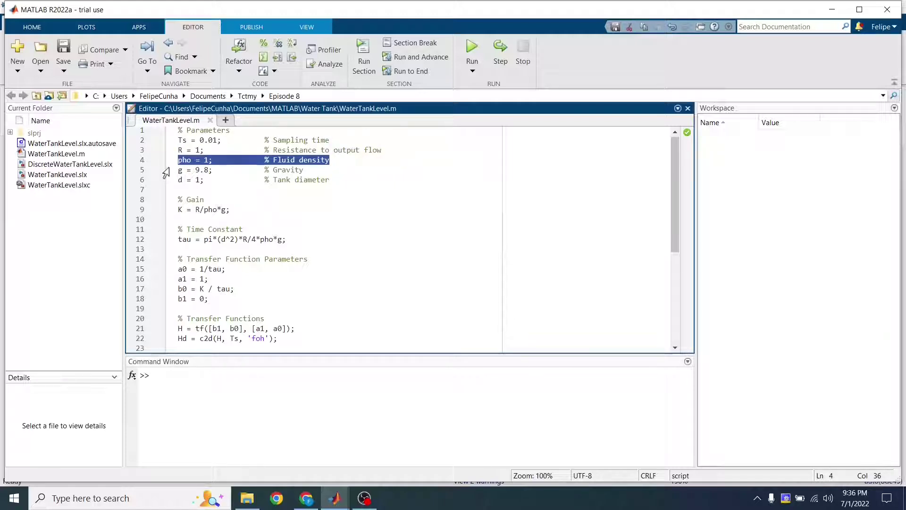
{"action": "left_click_drag", "start_coordinate": [179, 169], "coordinate": [321, 170]}
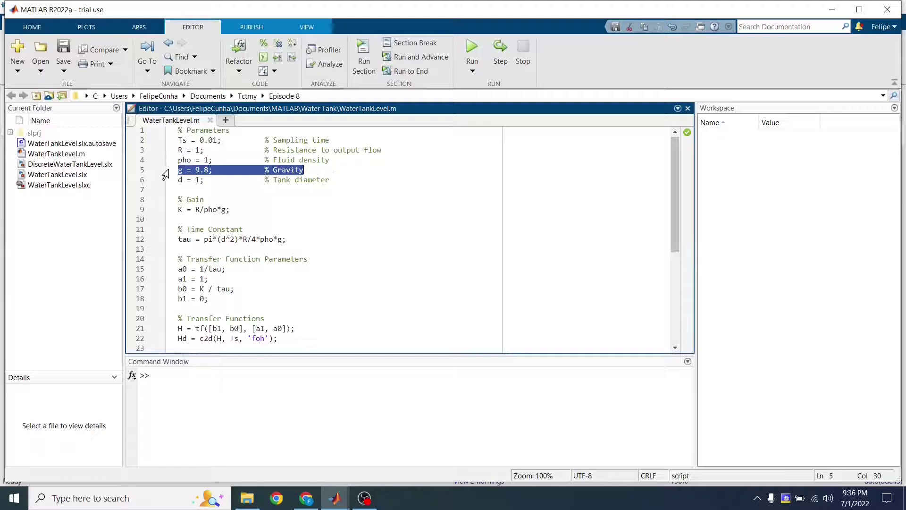
{"action": "left_click_drag", "start_coordinate": [178, 179], "coordinate": [339, 192]}
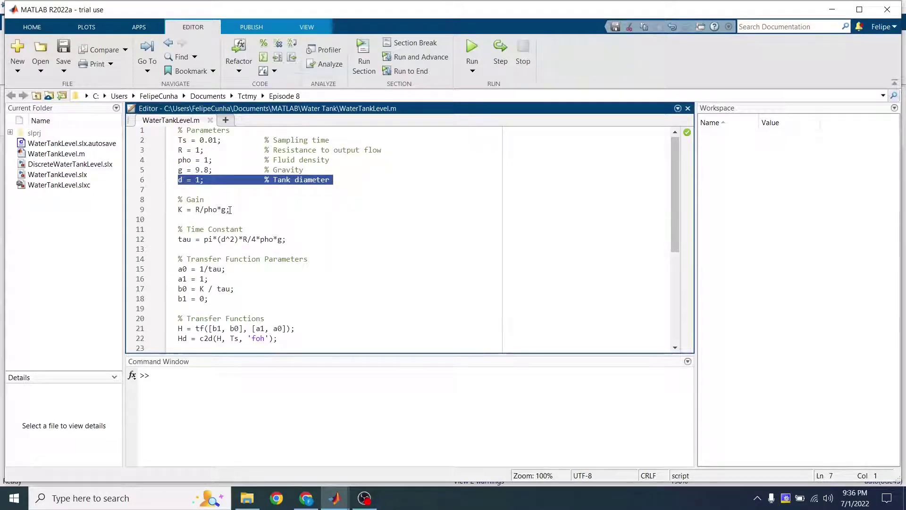
{"action": "left_click_drag", "start_coordinate": [230, 210], "coordinate": [179, 204]}
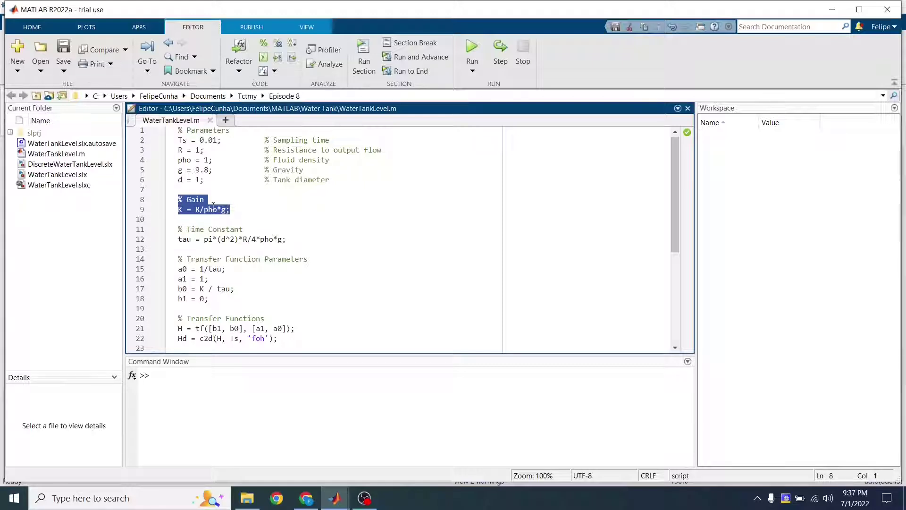
{"action": "left_click_drag", "start_coordinate": [291, 242], "coordinate": [176, 234]}
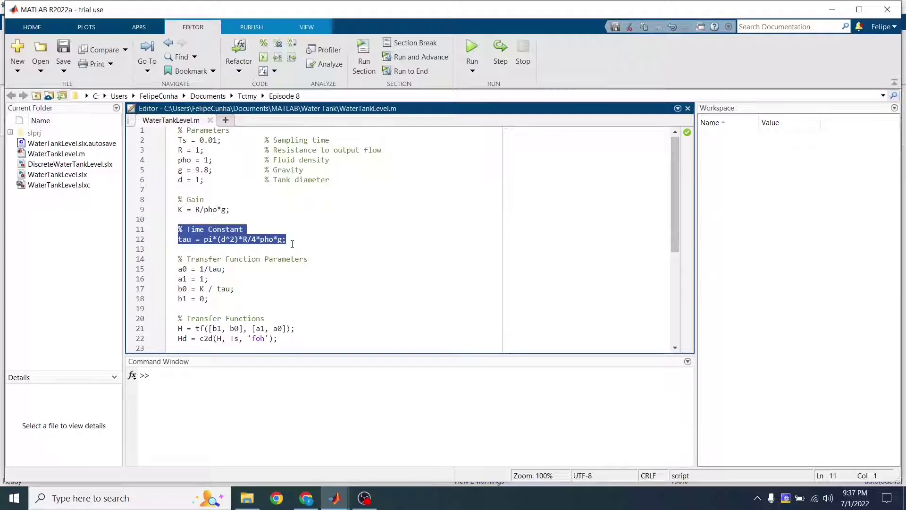
- Review the a0–b1, H and Hd transfer function lines, then run WaterTankLevel.m with F5
{"action": "left_click", "coordinate": [268, 278]}
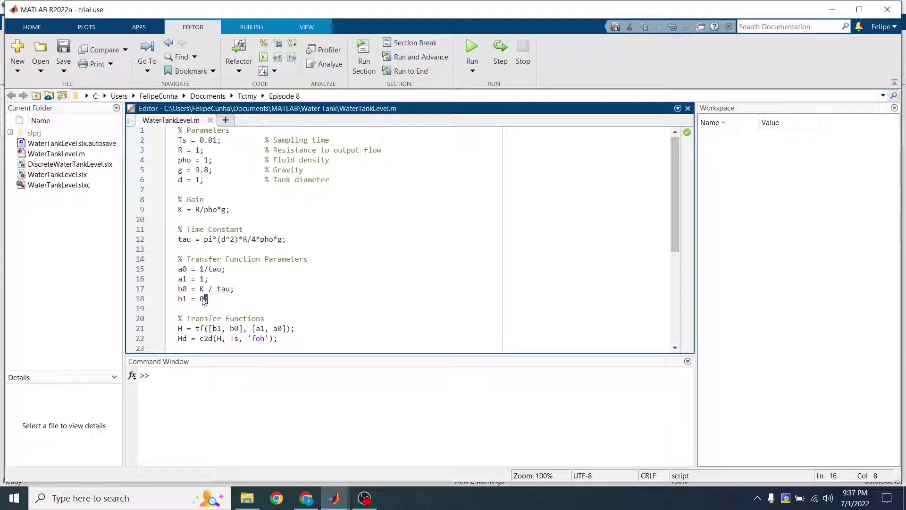
{"action": "left_click_drag", "start_coordinate": [204, 301], "coordinate": [171, 266]}
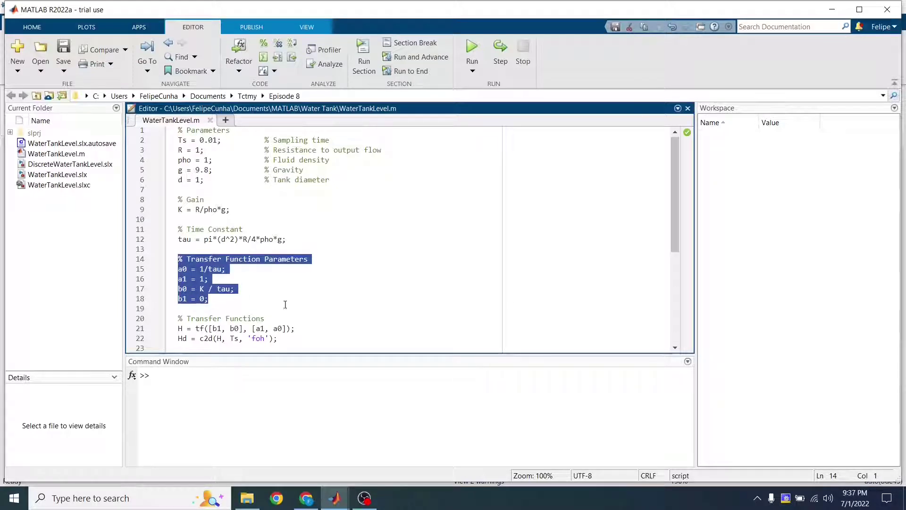
{"action": "left_click_drag", "start_coordinate": [302, 328], "coordinate": [182, 331]}
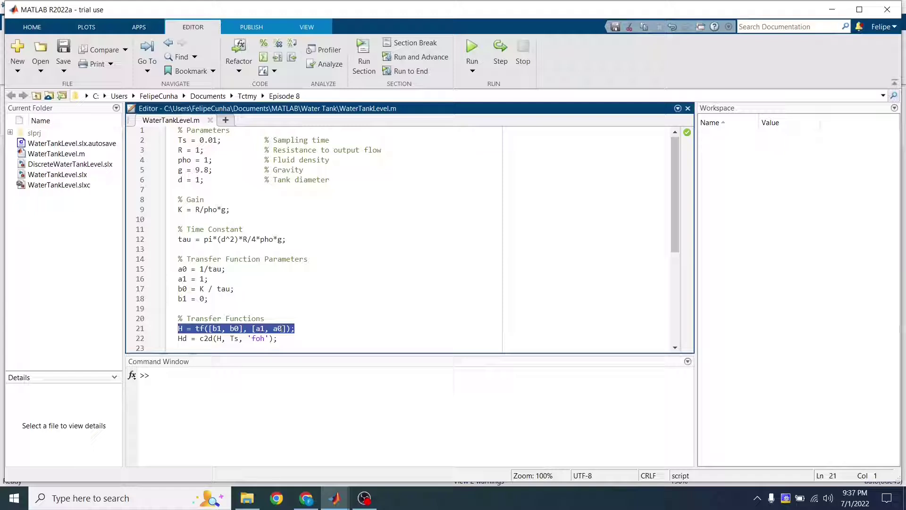
{"action": "left_click", "coordinate": [290, 339]}
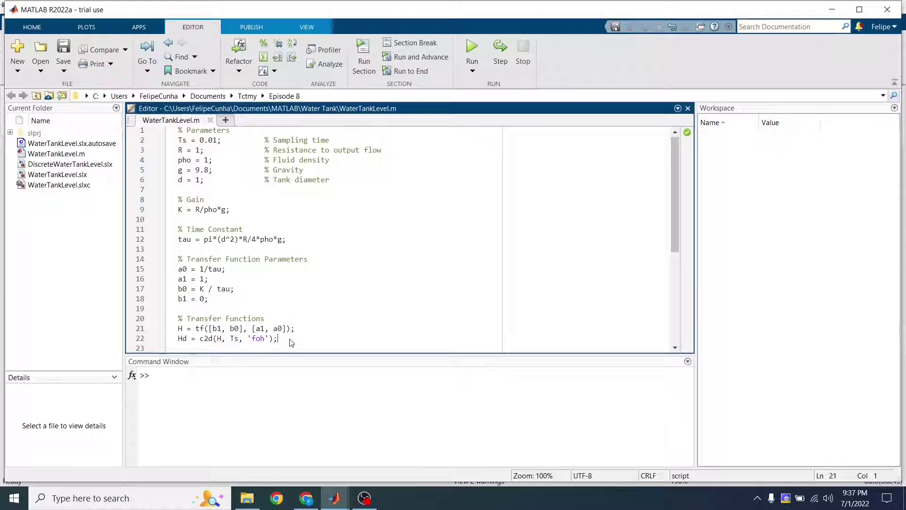
{"action": "left_click_drag", "start_coordinate": [290, 339], "coordinate": [180, 344]}
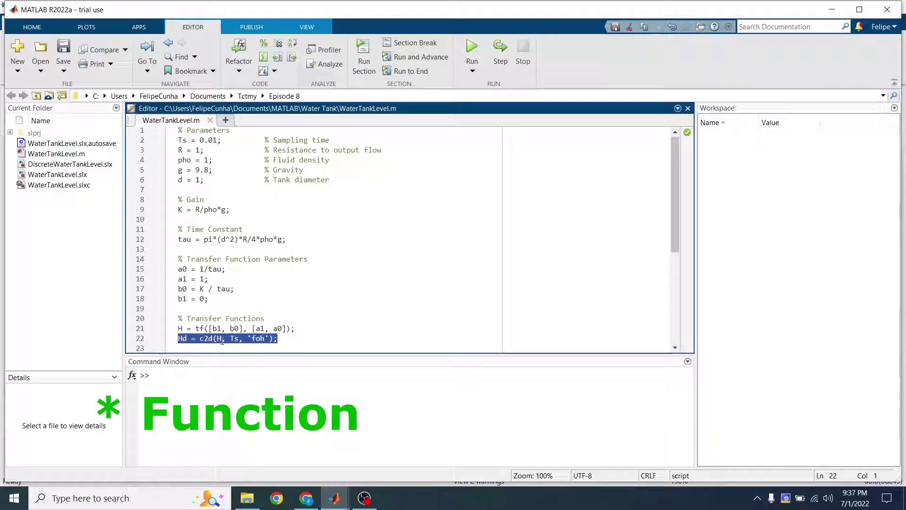
{"action": "left_click", "coordinate": [392, 308]}
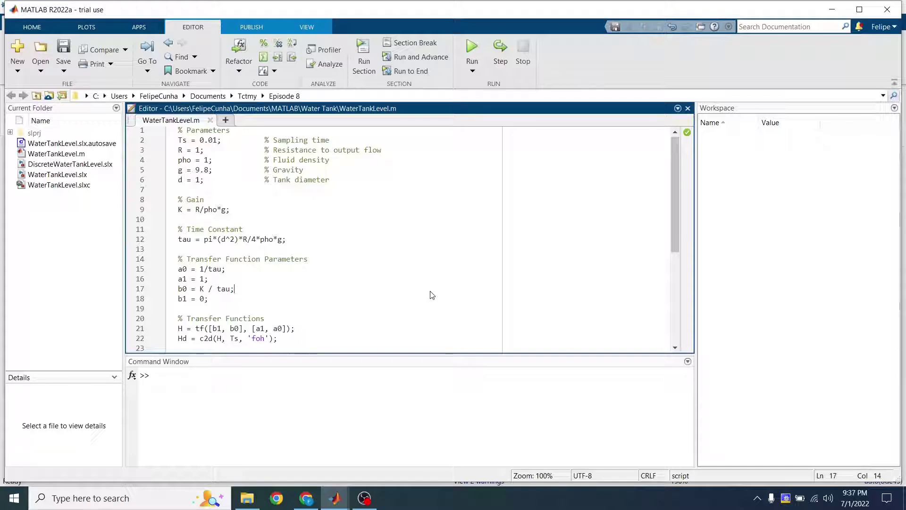
{"action": "key", "text": "F5"}
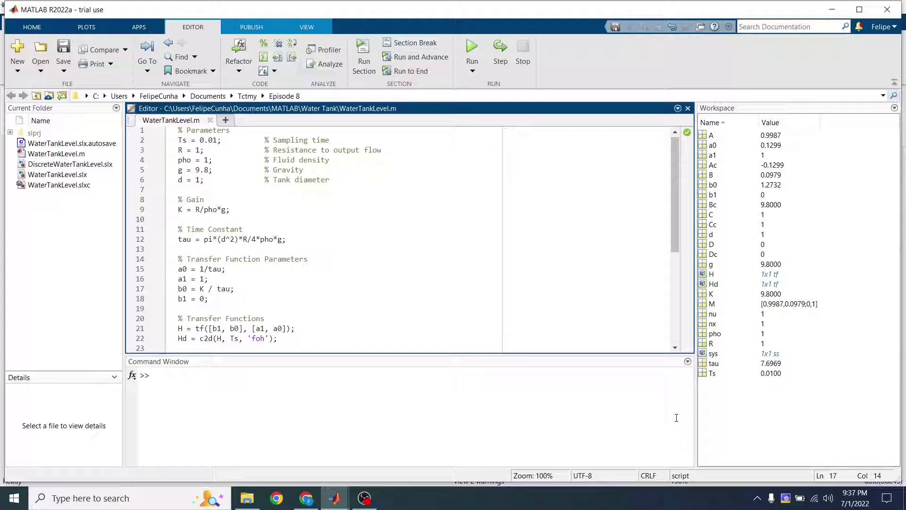
- Comment out the Integrator, Pi, Multiply, Multiply1, Divide and Scope2 blocks in WaterTankLevel
{"action": "mouse_move", "coordinate": [335, 498]}
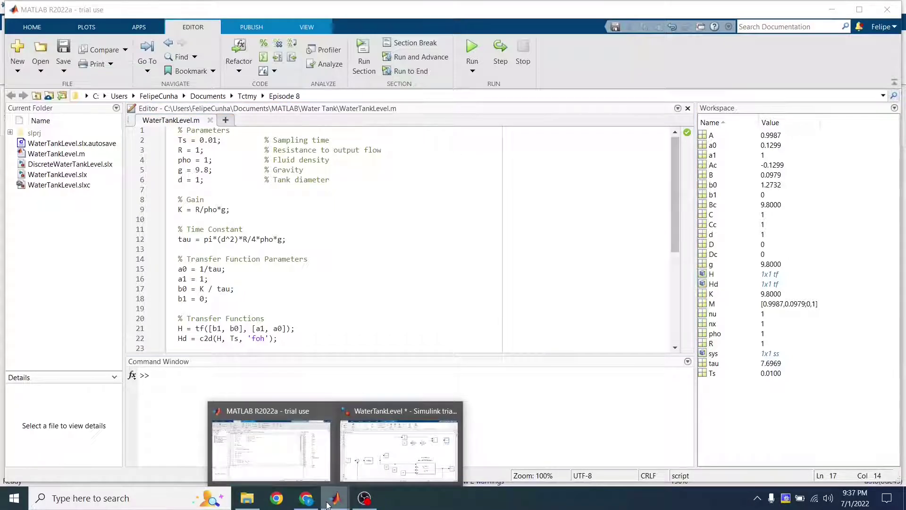
{"action": "left_click", "coordinate": [371, 463]}
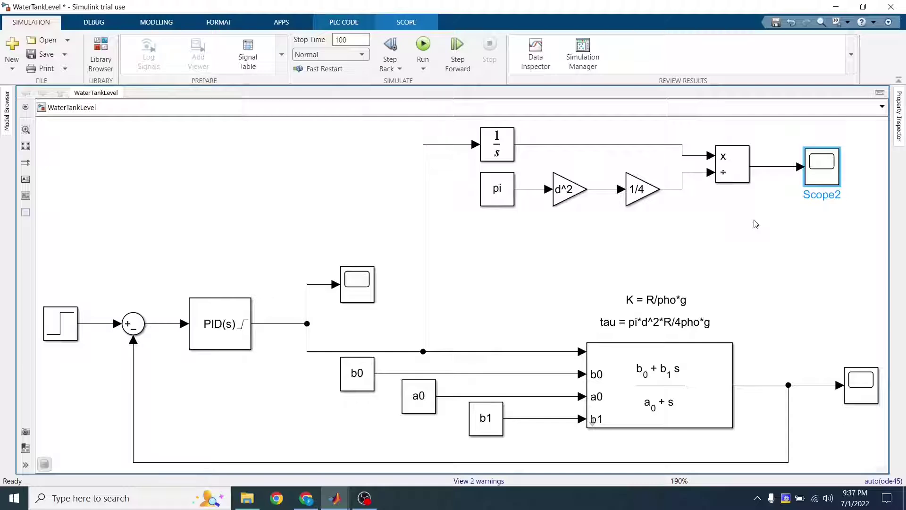
{"action": "left_click_drag", "start_coordinate": [859, 246], "coordinate": [456, 137]}
{"action": "mouse_move", "coordinate": [443, 136]}
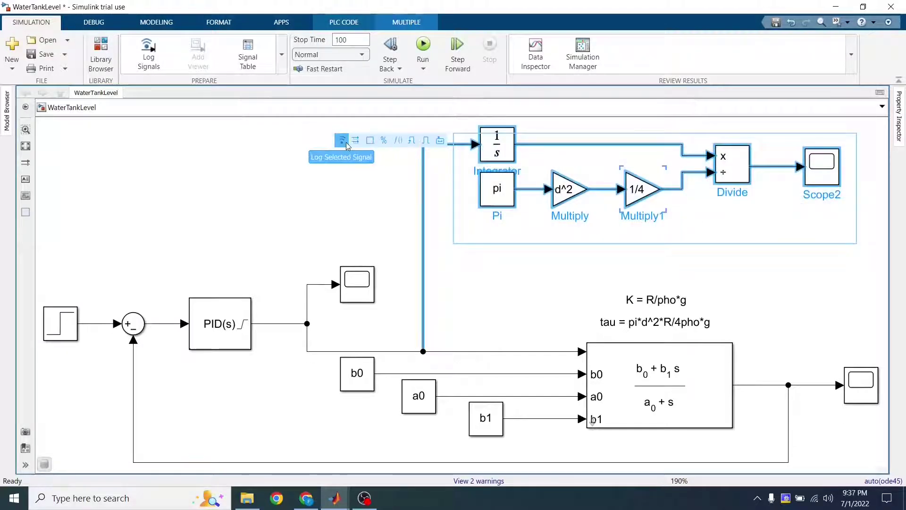
{"action": "left_click", "coordinate": [384, 140]}
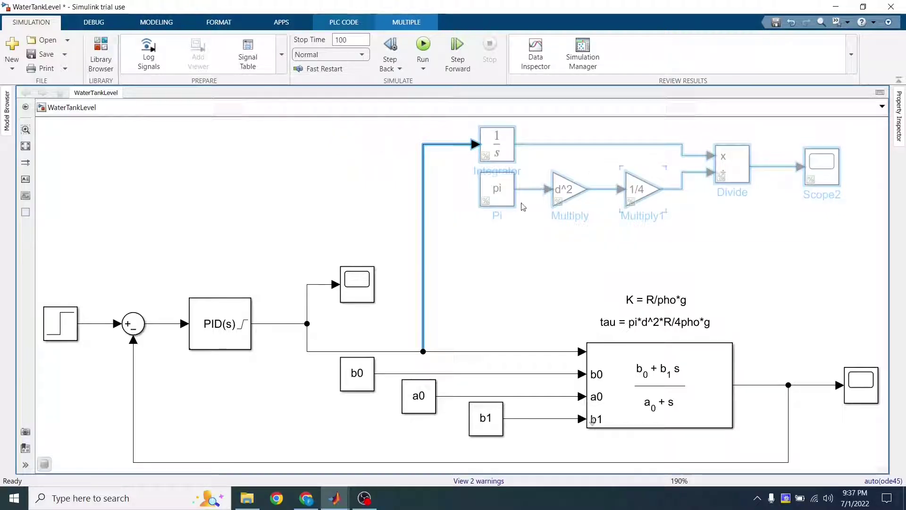
- Check the Step block's parameters and accept them unchanged
{"action": "left_click", "coordinate": [315, 214]}
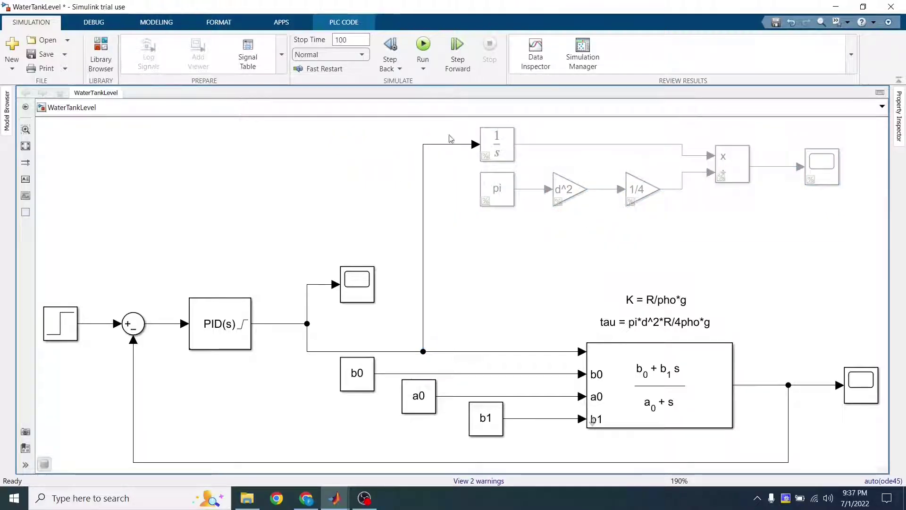
{"action": "double_click", "coordinate": [52, 333]}
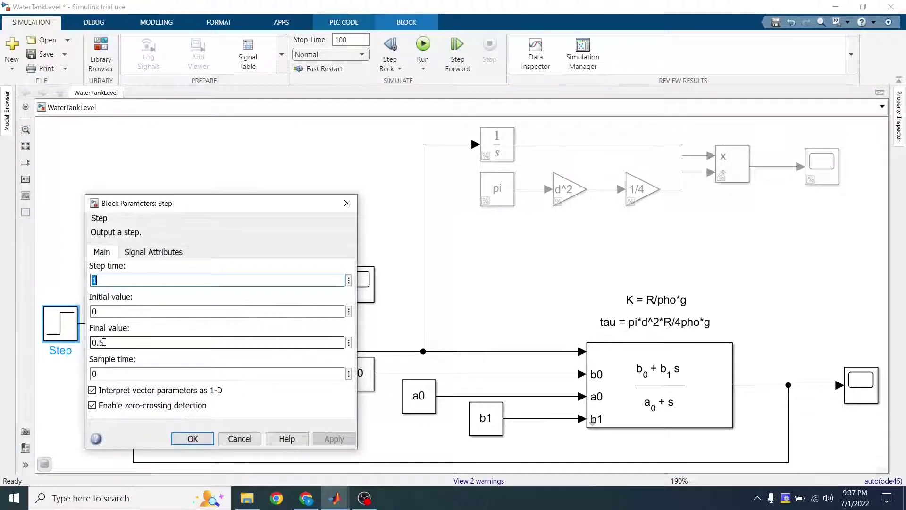
{"action": "left_click", "coordinate": [202, 438]}
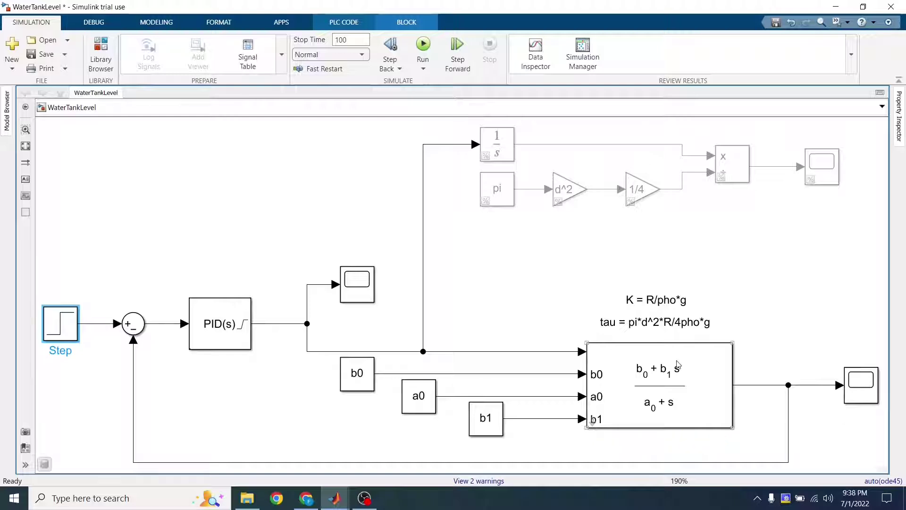
- Simulate the model and autoscale the Scope to view the 0.5 step response
{"action": "left_click", "coordinate": [423, 47]}
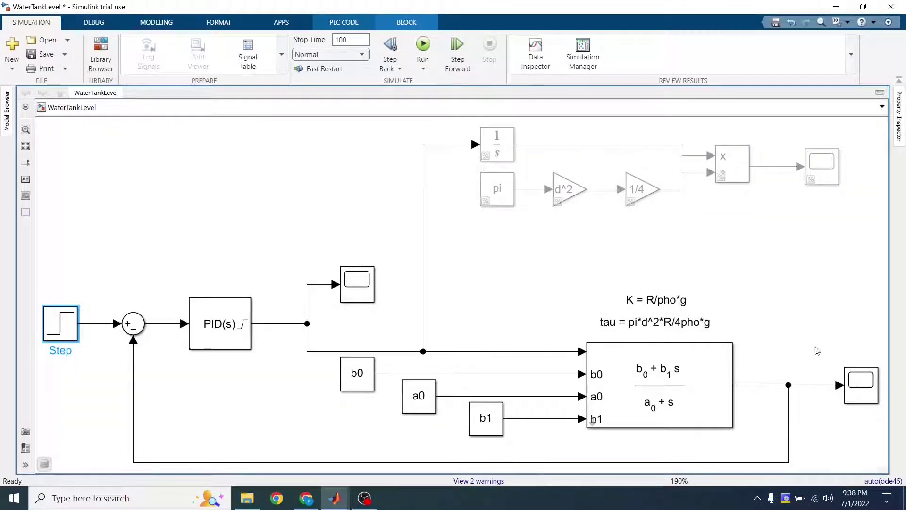
{"action": "double_click", "coordinate": [860, 383]}
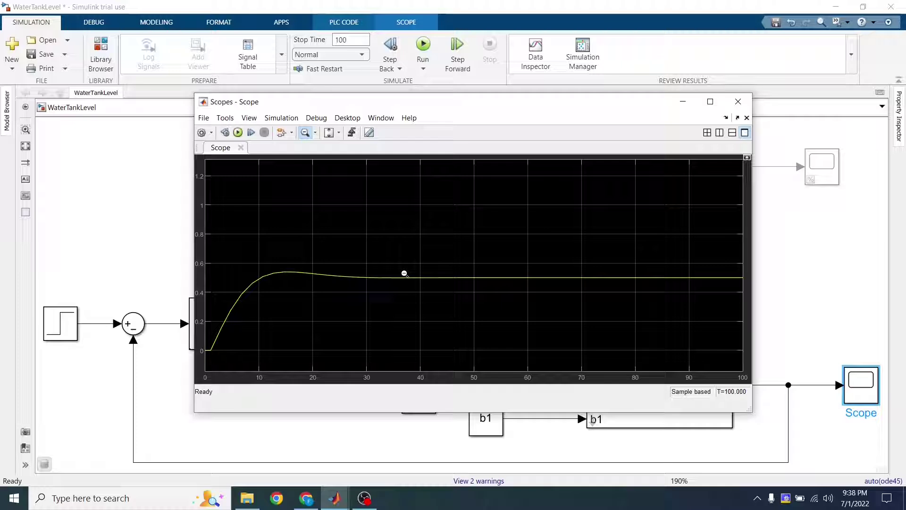
{"action": "left_click", "coordinate": [305, 132]}
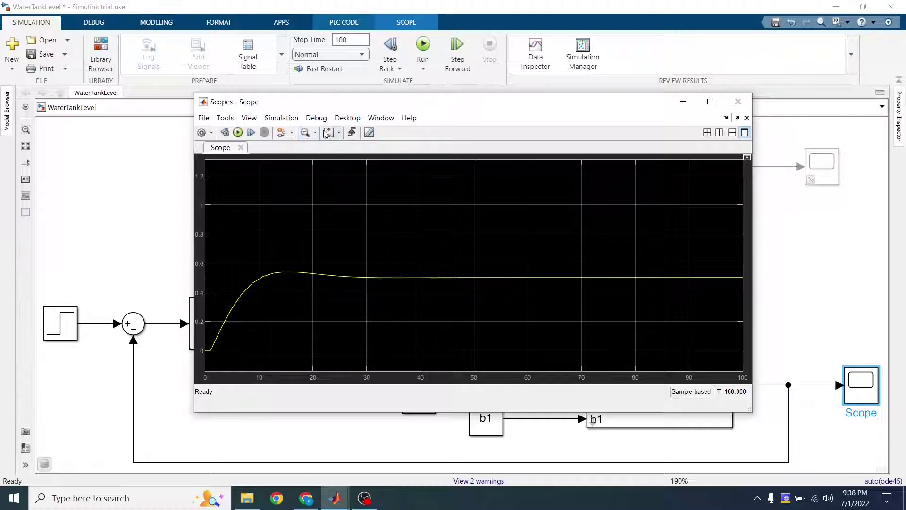
{"action": "left_click", "coordinate": [332, 133]}
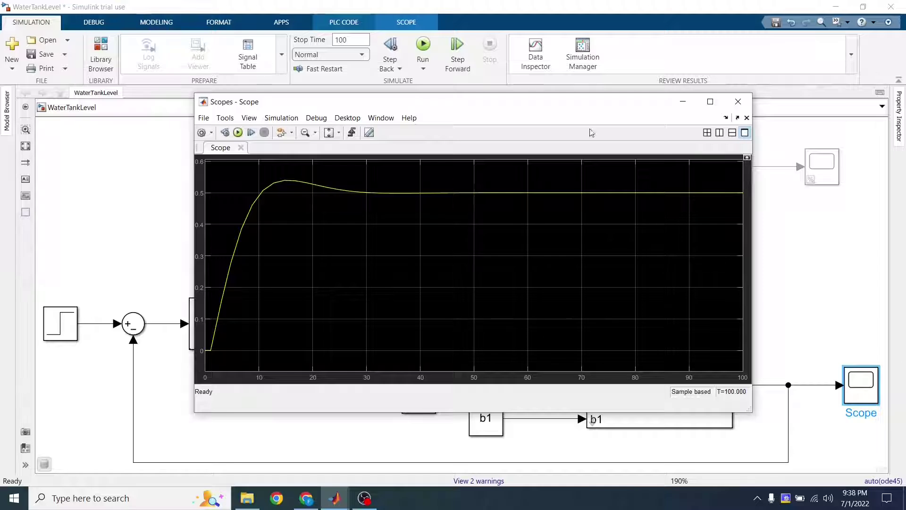
{"action": "left_click", "coordinate": [744, 105]}
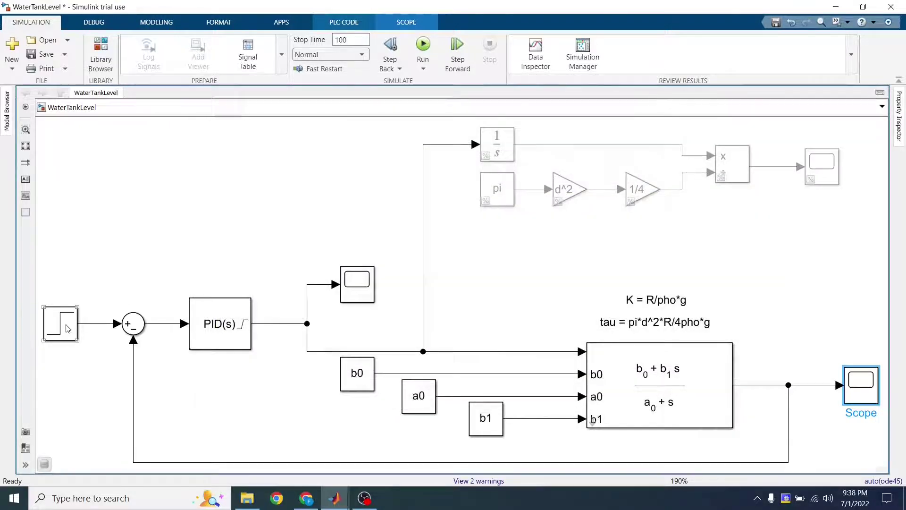
- Change the Step block's final value to 0.85
{"action": "double_click", "coordinate": [60, 324]}
{"action": "double_click", "coordinate": [124, 343]}
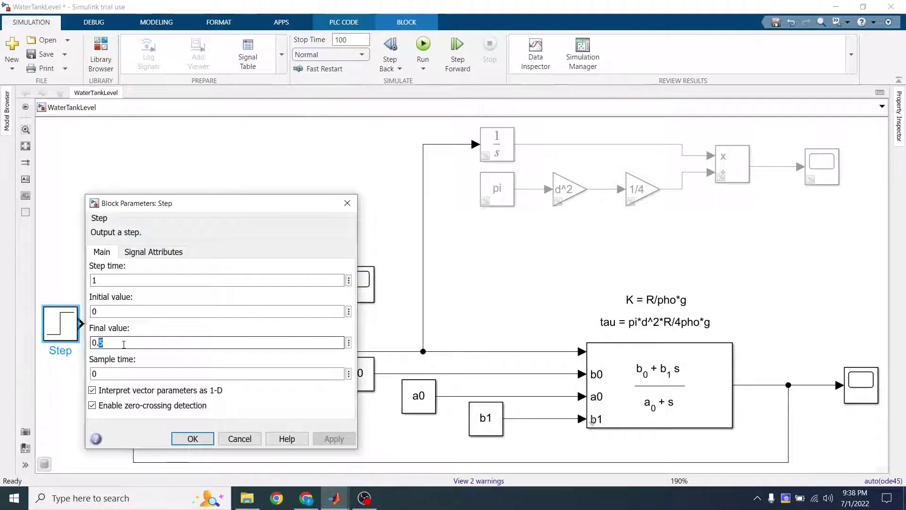
{"action": "type", "text": "85"}
{"action": "key", "text": "Return"}
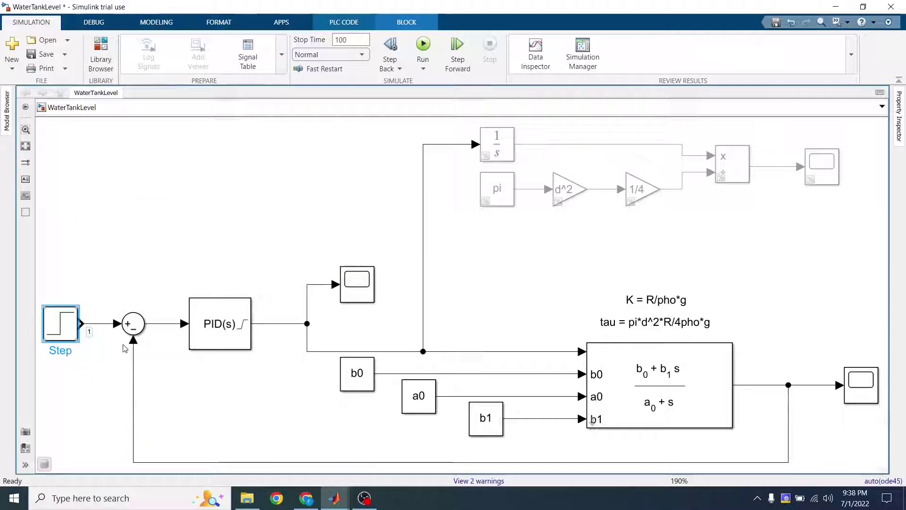
- Rerun the simulation and autoscale the Scope to confirm the level settles near 0.85
{"action": "left_click", "coordinate": [423, 44]}
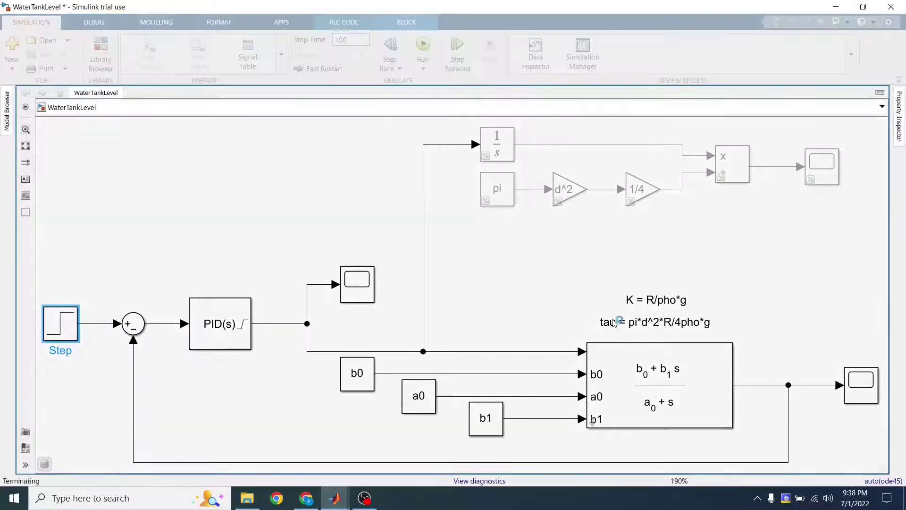
{"action": "double_click", "coordinate": [870, 395]}
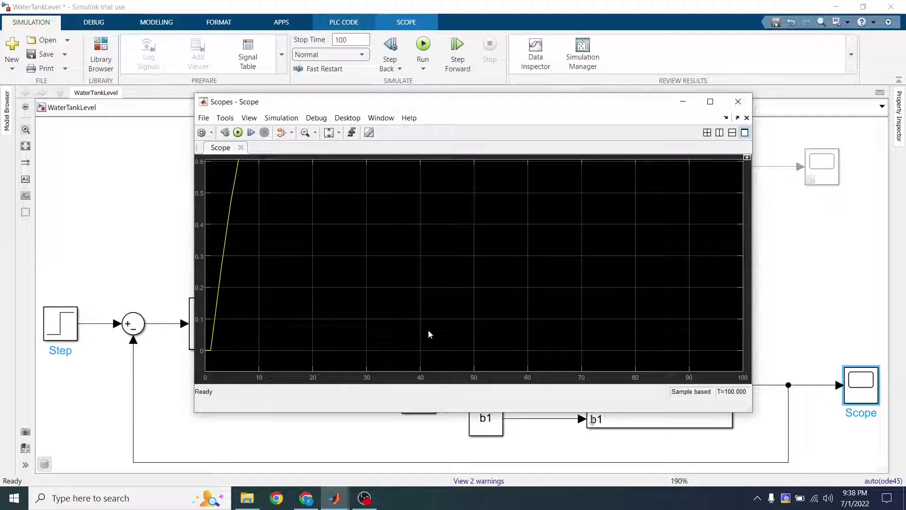
{"action": "left_click", "coordinate": [332, 133]}
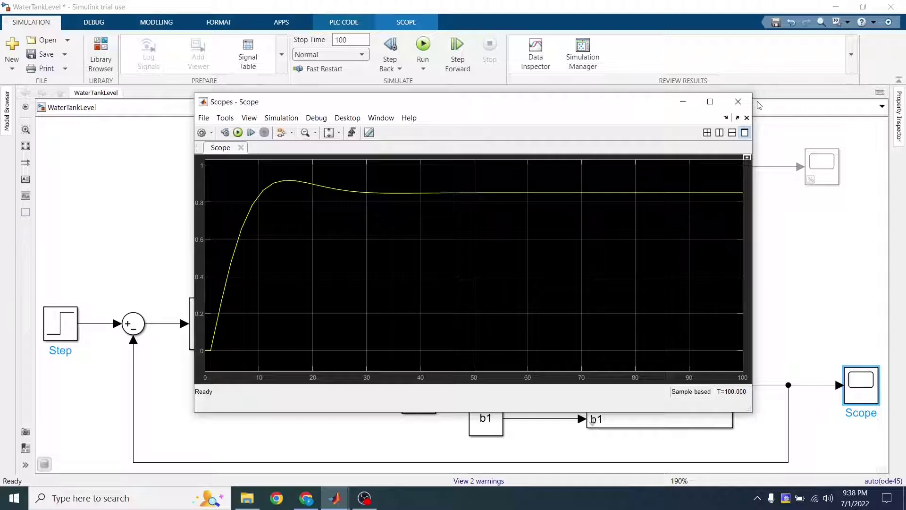
{"action": "left_click", "coordinate": [738, 102]}
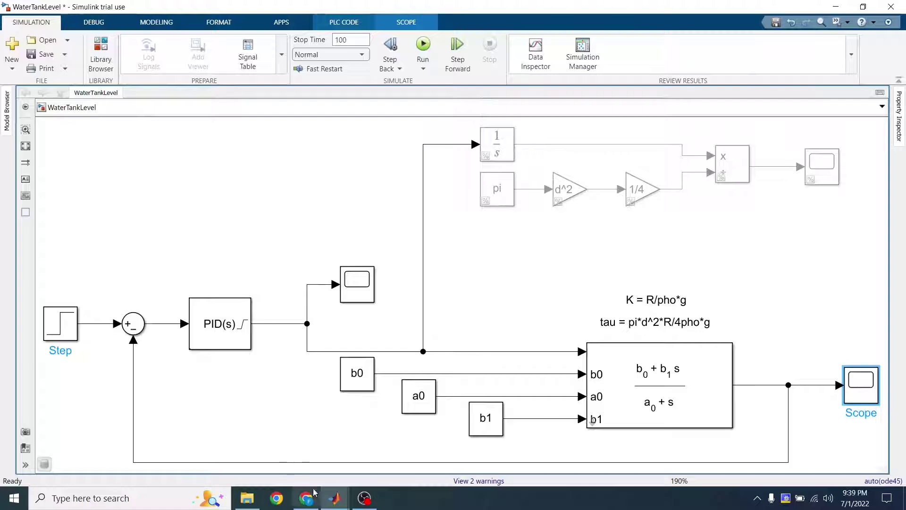
- Change line 3 to R = 1000 in WaterTankLevel.m and rerun the script
{"action": "mouse_move", "coordinate": [331, 497]}
{"action": "left_click", "coordinate": [281, 446]}
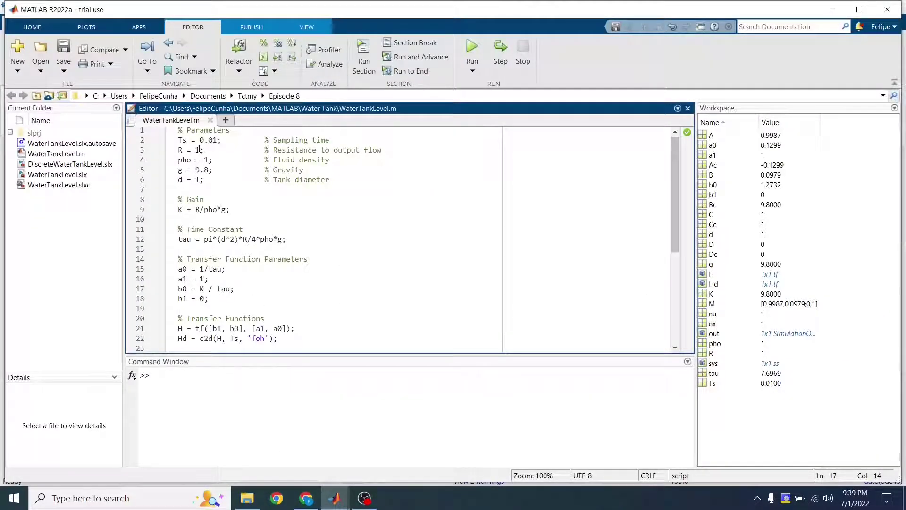
{"action": "type", "text": "000"}
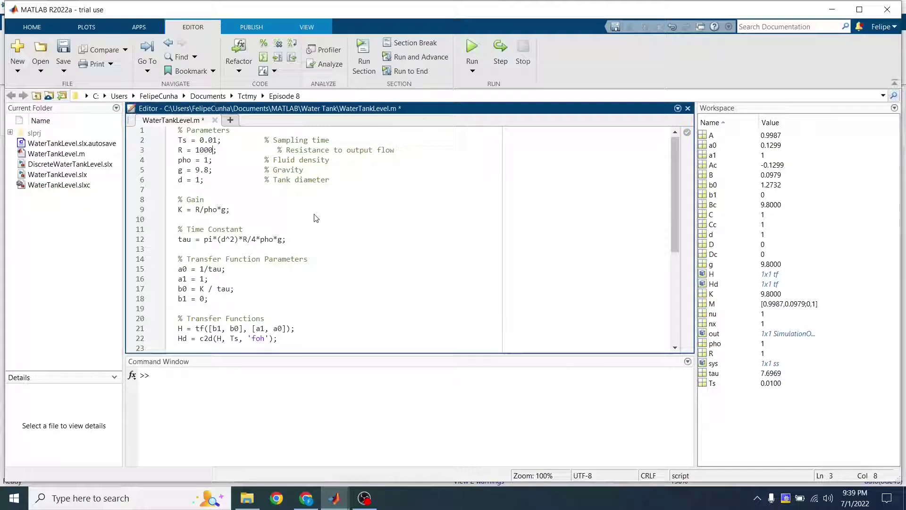
{"action": "key", "text": "Delete"}
{"action": "key", "text": "Delete"}
{"action": "key", "text": "Delete"}
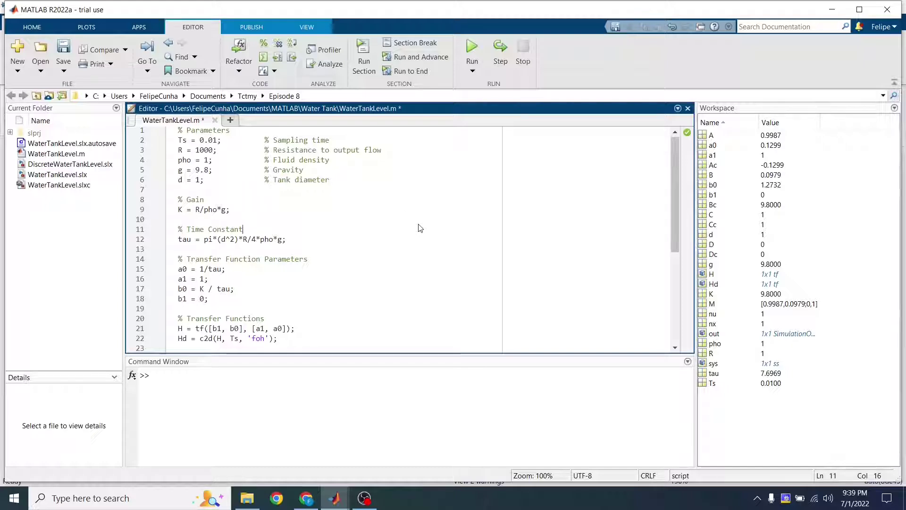
{"action": "key", "text": "ctrl+Return"}
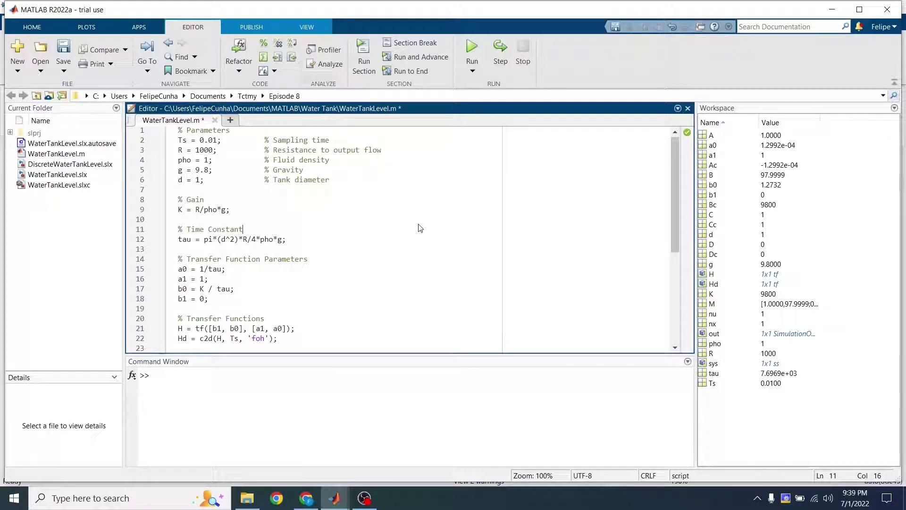
- Restore the greyed-out volume calculation blocks, rerun the simulation and select the tank level Scope
{"action": "left_click", "coordinate": [832, 10]}
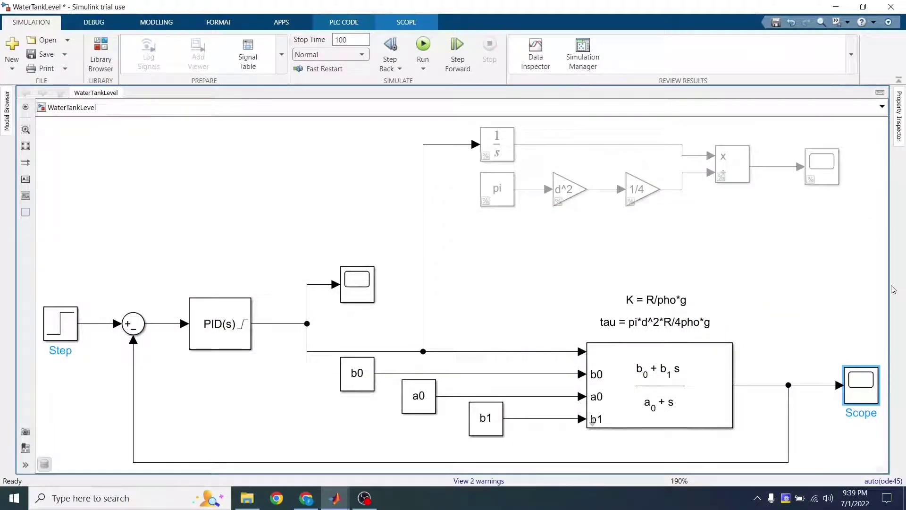
{"action": "left_click_drag", "start_coordinate": [867, 262], "coordinate": [475, 124]}
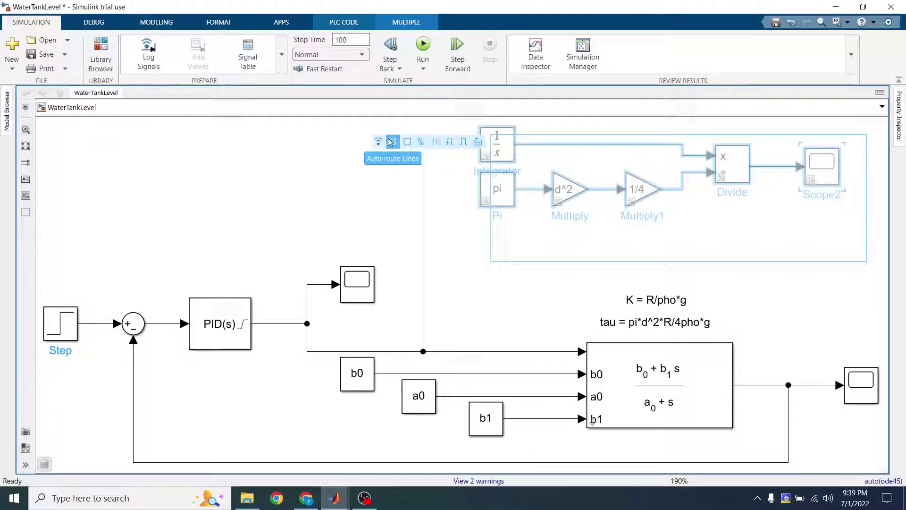
{"action": "left_click", "coordinate": [423, 44]}
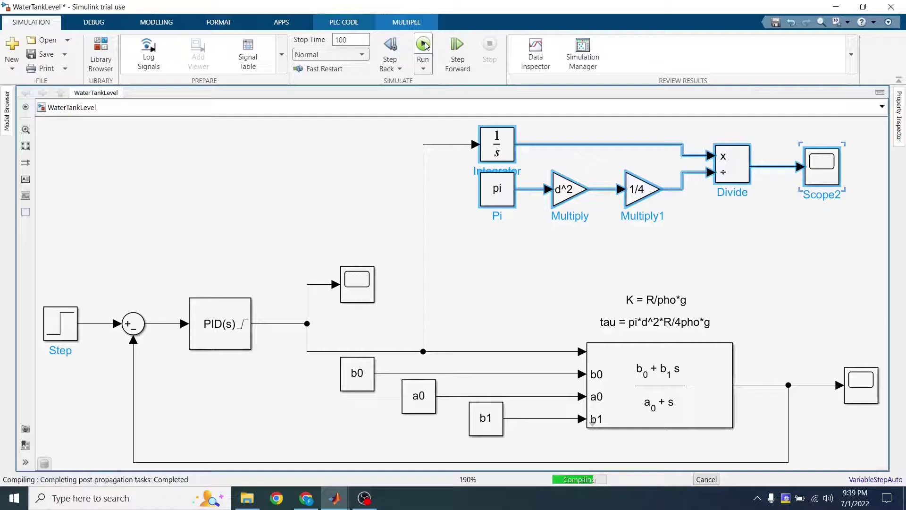
{"action": "left_click", "coordinate": [854, 377]}
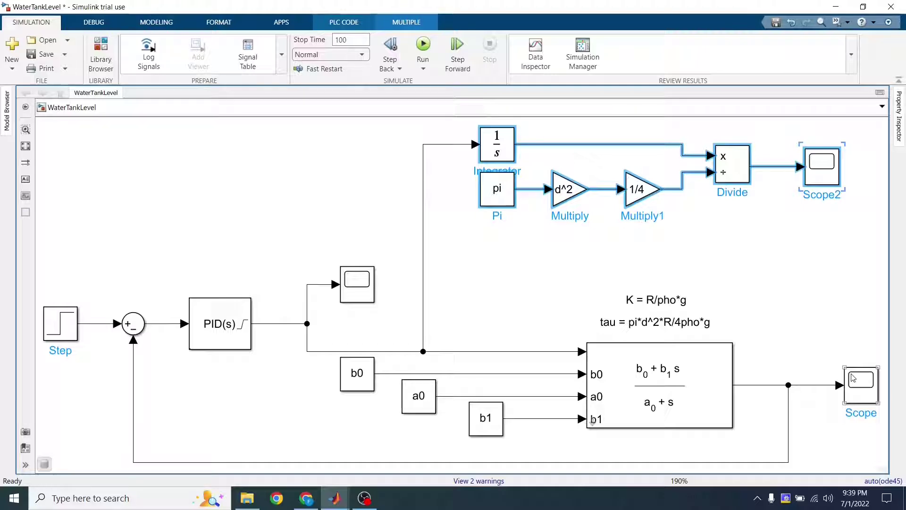
{"action": "double_click", "coordinate": [853, 378]}
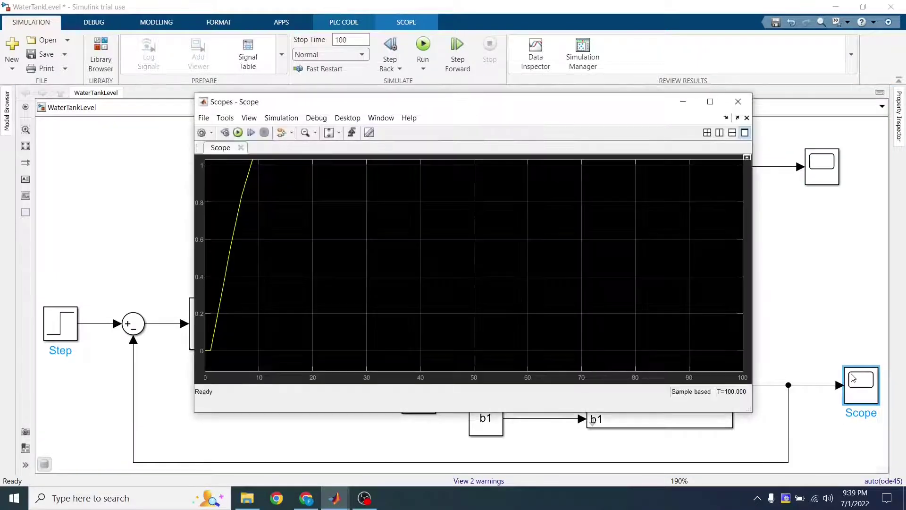
{"action": "left_click", "coordinate": [329, 132]}
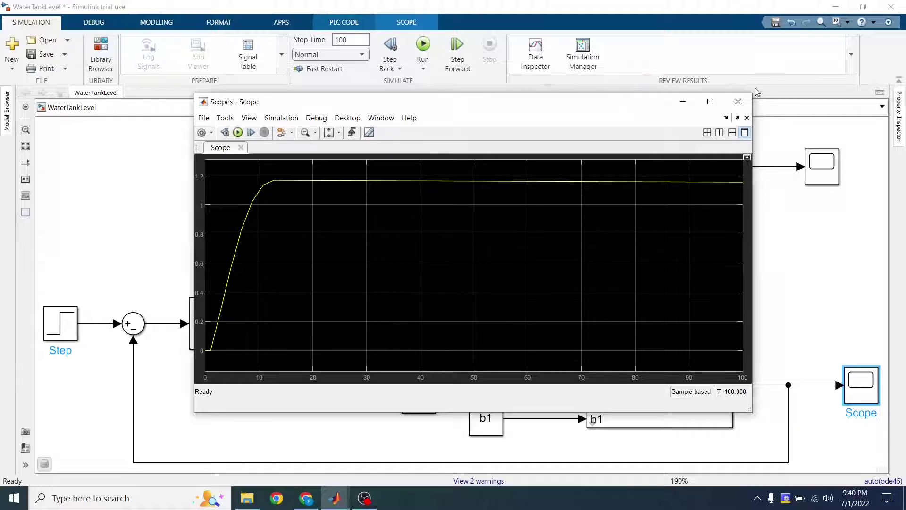
{"action": "left_click", "coordinate": [740, 109]}
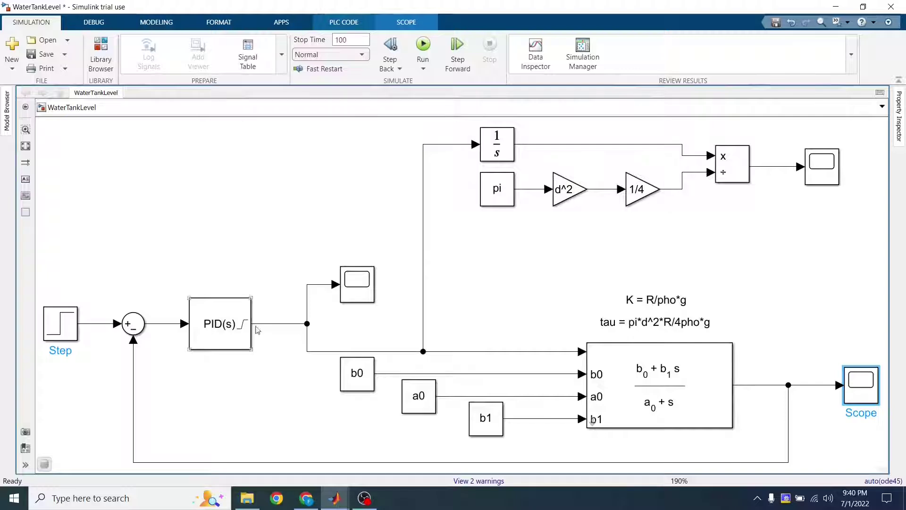
{"action": "left_click", "coordinate": [252, 327]}
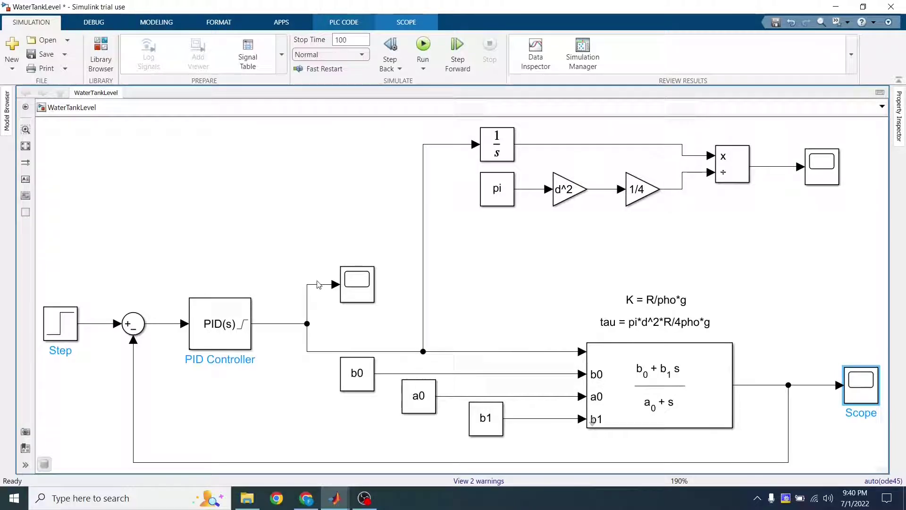
{"action": "left_click", "coordinate": [354, 286]}
{"action": "double_click", "coordinate": [354, 286]}
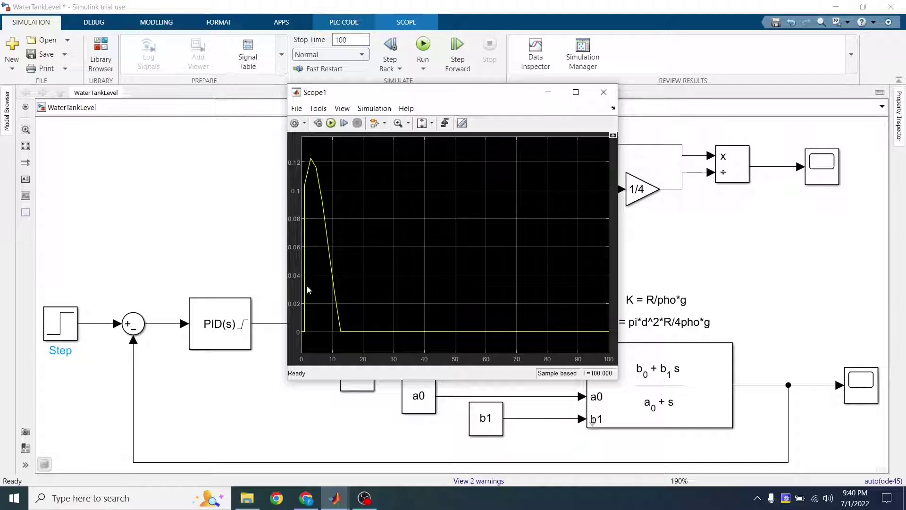
{"action": "left_click", "coordinate": [604, 92]}
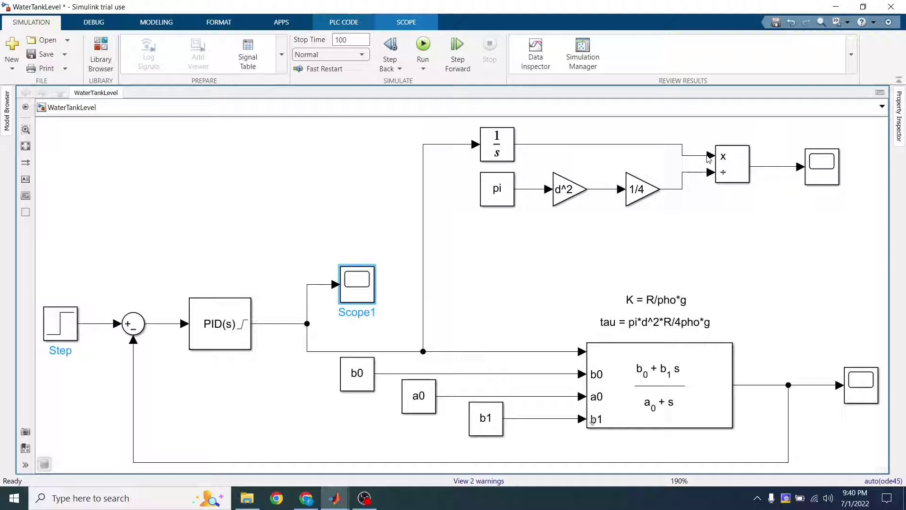
- Inspect the volume chain blocks: Divide, Pi, d^2 gain, 1/4 gain and Scope2
{"action": "left_click", "coordinate": [730, 176]}
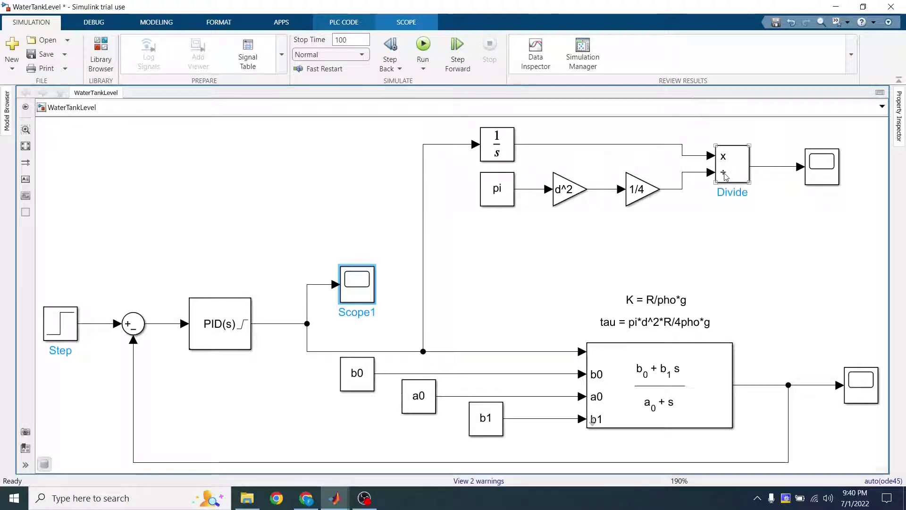
{"action": "left_click", "coordinate": [501, 196]}
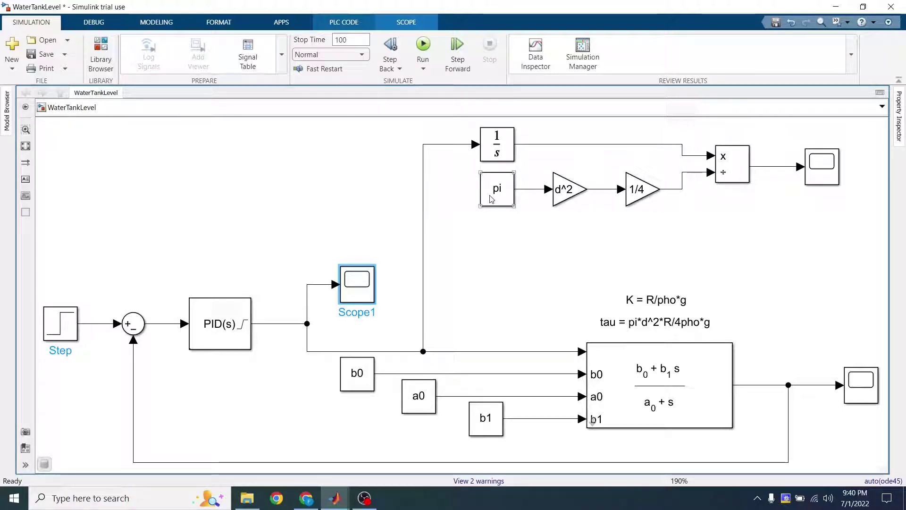
{"action": "left_click", "coordinate": [559, 198]}
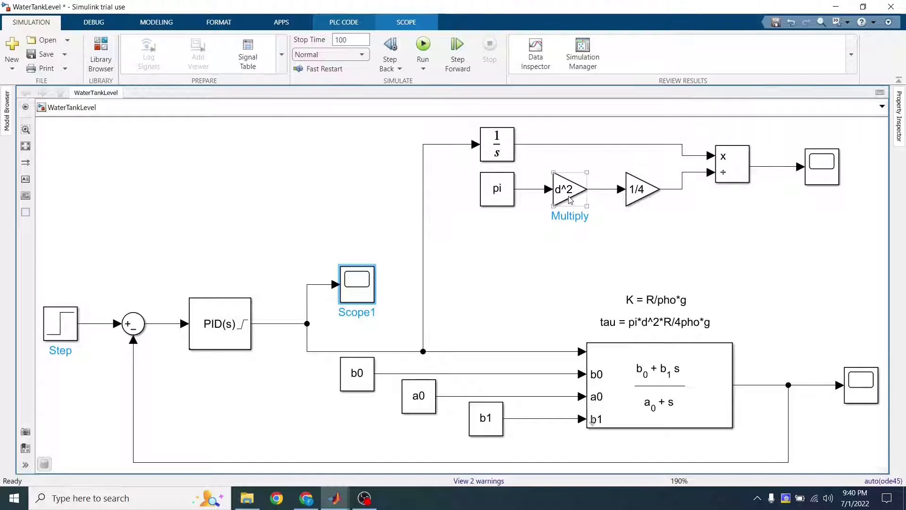
{"action": "left_click", "coordinate": [639, 190]}
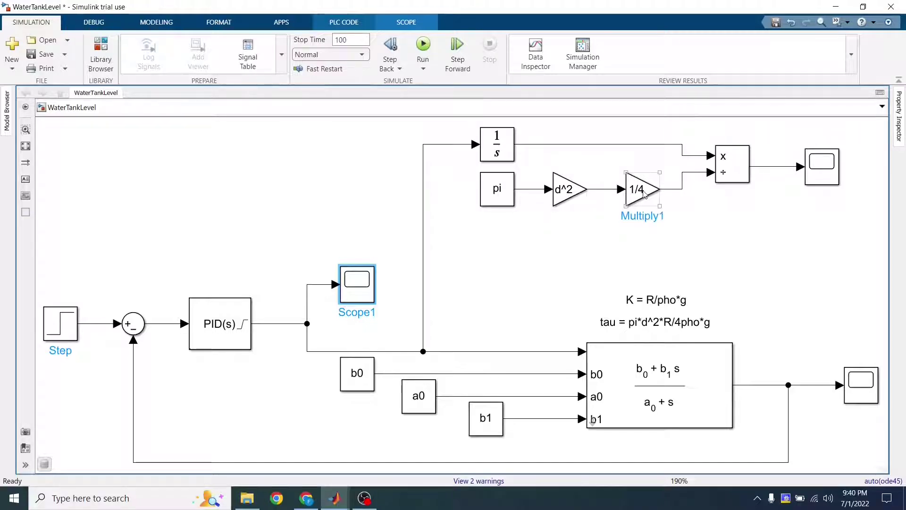
{"action": "left_click", "coordinate": [817, 167]}
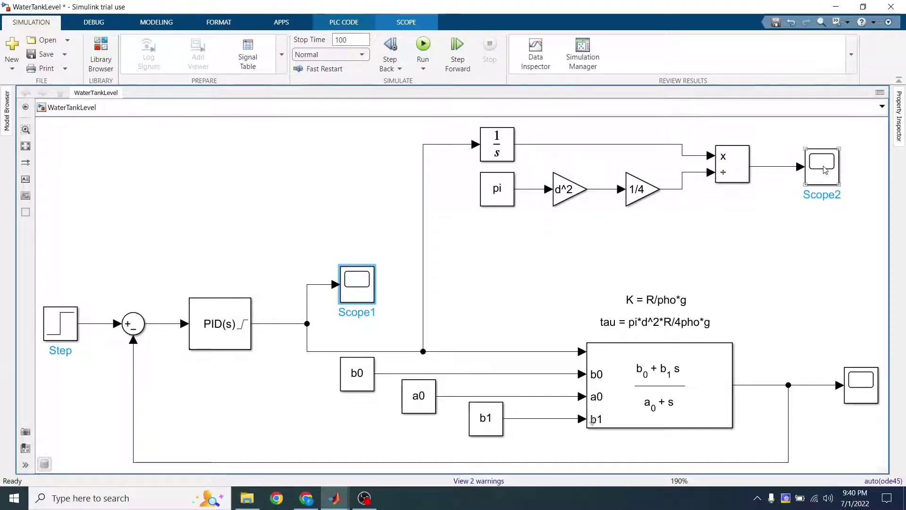
- Open the Scope2 plot and scale its X and Y axes to the full trace
{"action": "left_click", "coordinate": [800, 176]}
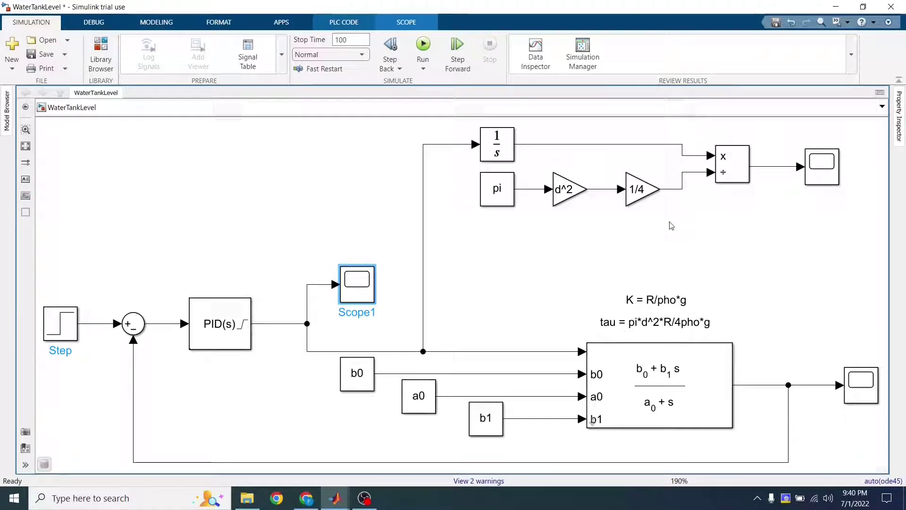
{"action": "left_click", "coordinate": [822, 170]}
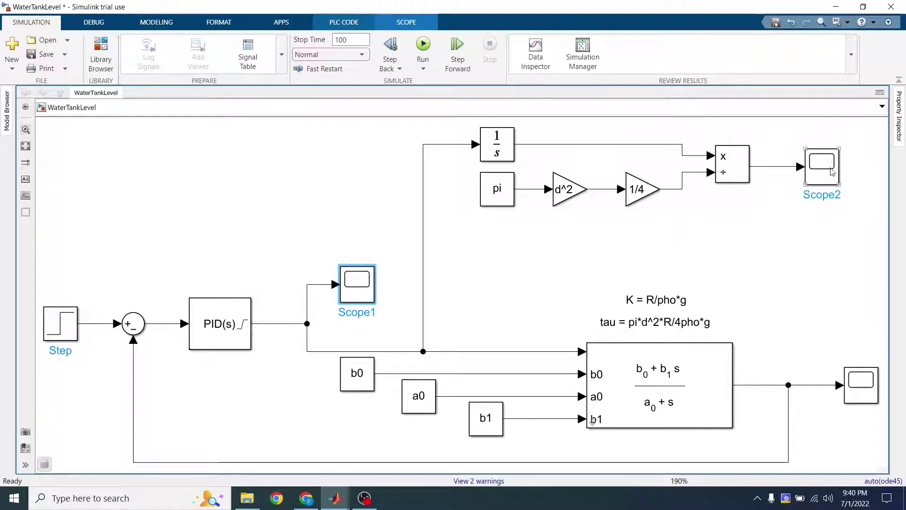
{"action": "left_click", "coordinate": [868, 385]}
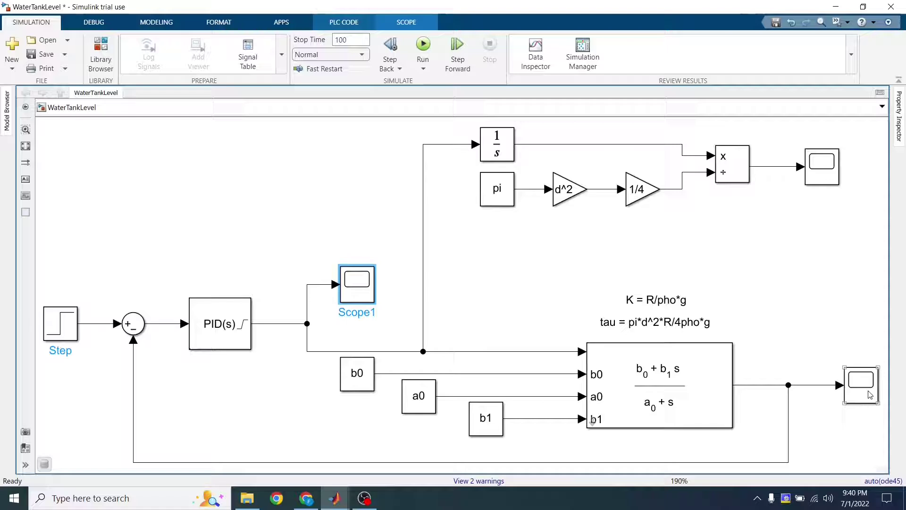
{"action": "double_click", "coordinate": [829, 167]}
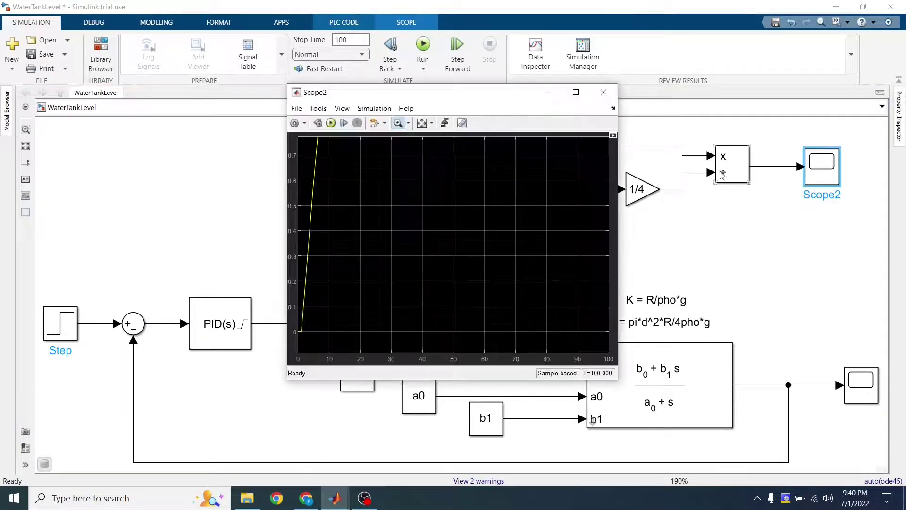
{"action": "left_click", "coordinate": [421, 124]}
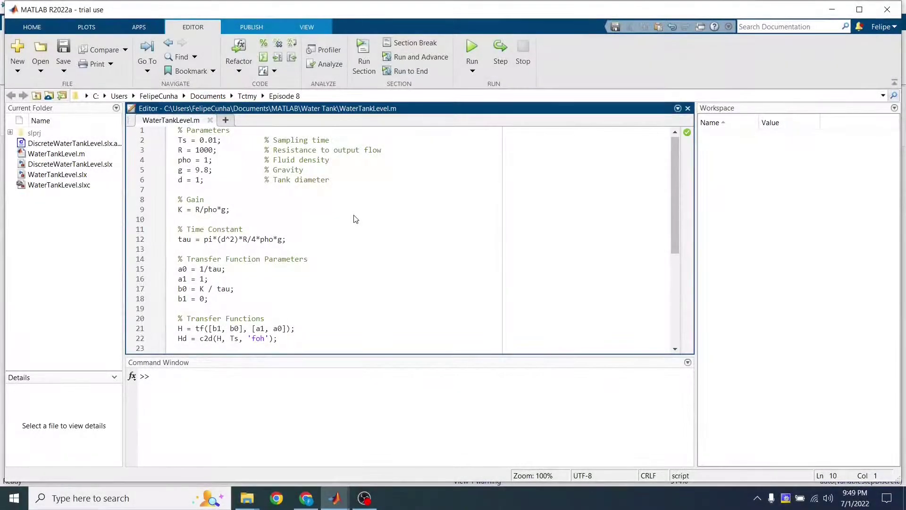
- Change R from 1000 to 1 on line 3 and rerun the script to recompute K and tau
{"action": "double_click", "coordinate": [203, 150]}
{"action": "type", "text": "1"}
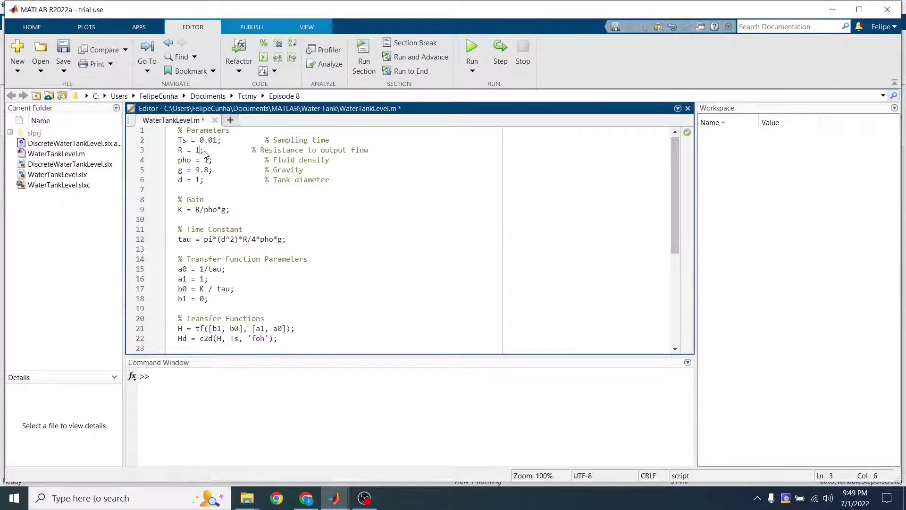
{"action": "left_click", "coordinate": [204, 150]}
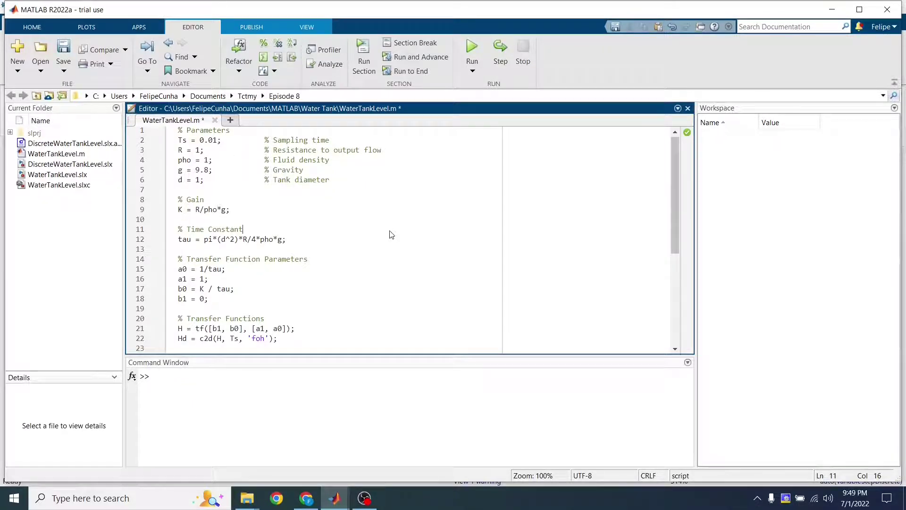
{"action": "key", "text": "ctrl+Return"}
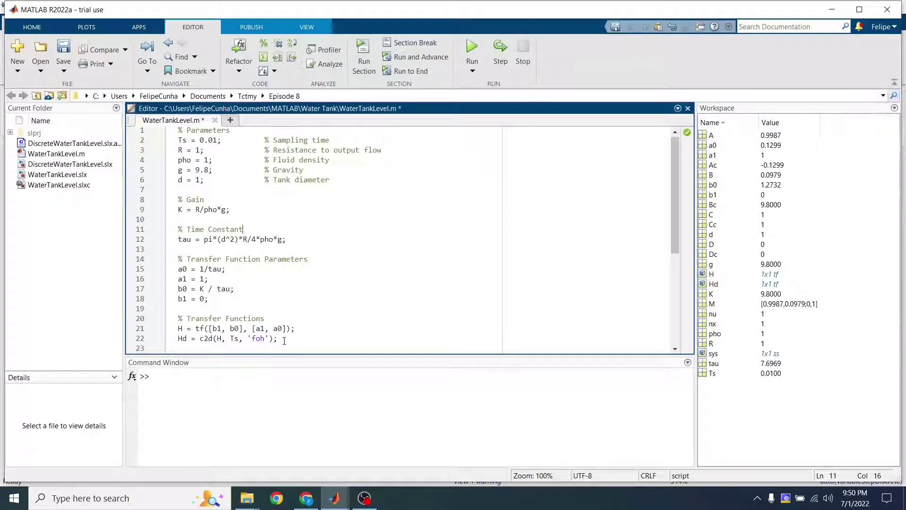
{"action": "left_click_drag", "start_coordinate": [284, 339], "coordinate": [172, 339]}
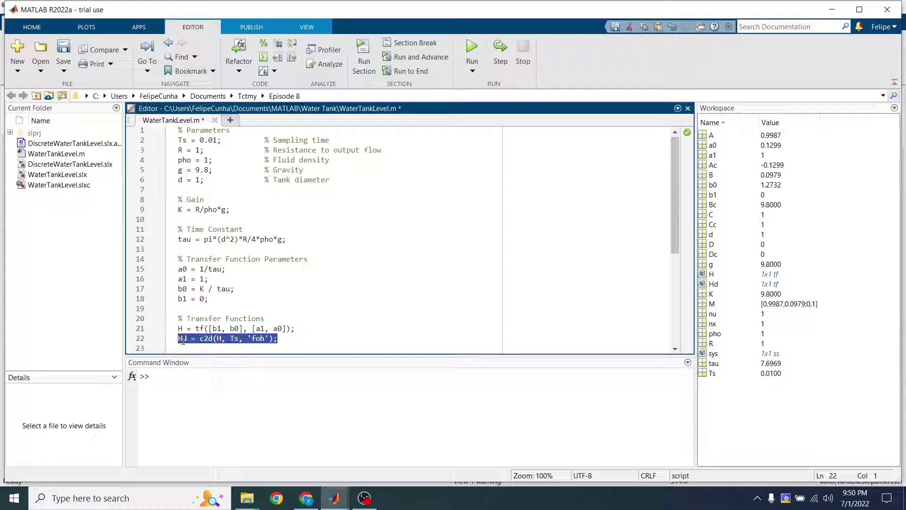
- Save the script and display Hd in the Command Window, highlighting its 0.01 s sample time
{"action": "key", "text": "ctrl+s"}
{"action": "left_click", "coordinate": [195, 398]}
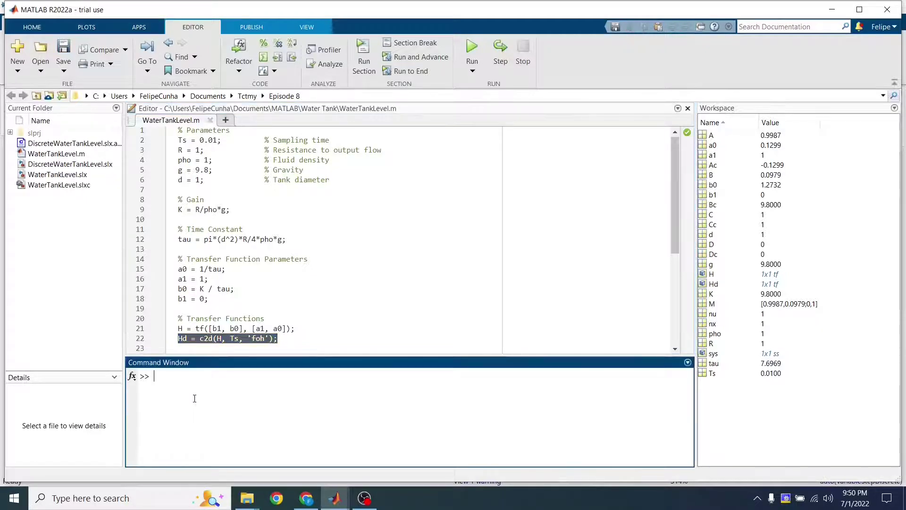
{"action": "type", "text": "Hd"}
{"action": "key", "text": "Return"}
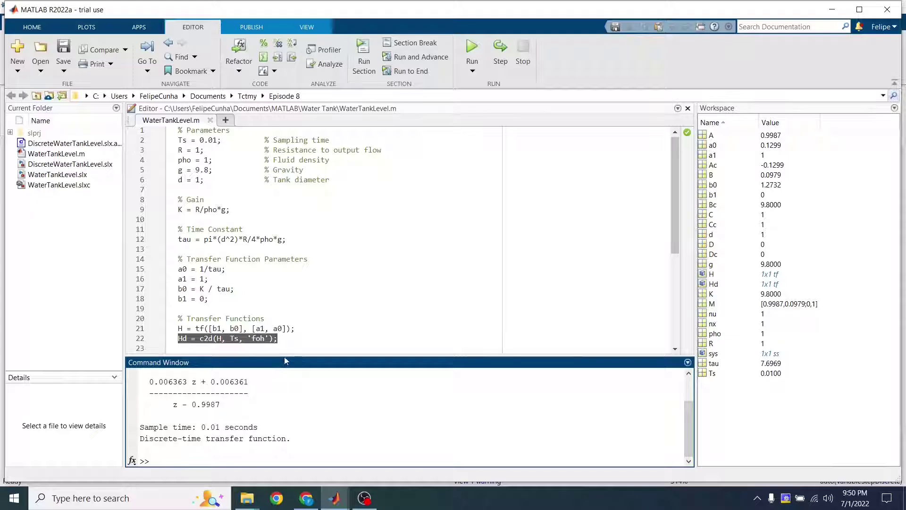
{"action": "left_click_drag", "start_coordinate": [285, 355], "coordinate": [313, 326]}
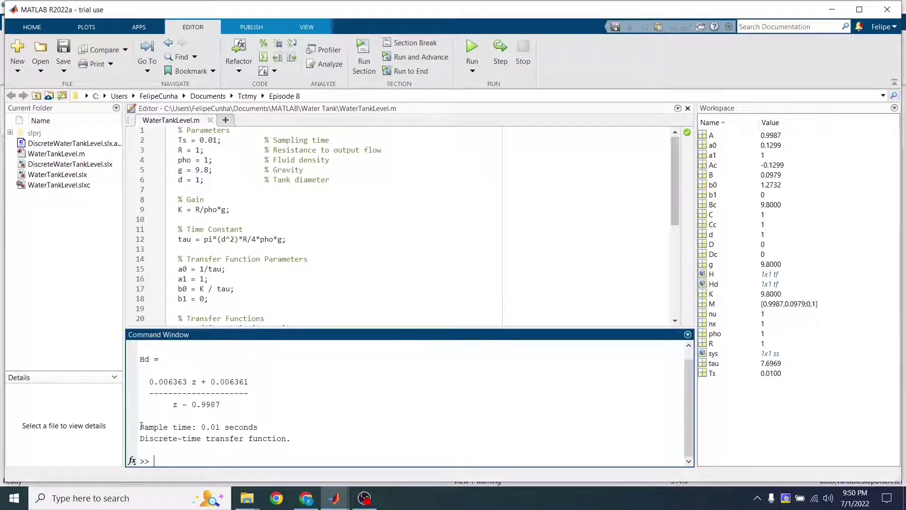
{"action": "left_click_drag", "start_coordinate": [141, 426], "coordinate": [266, 422]}
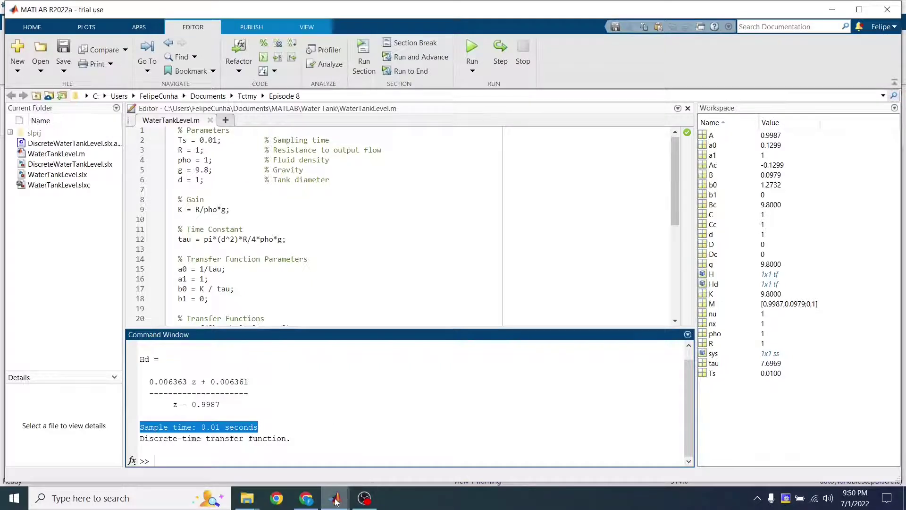
- Switch to DiscreteWaterTankLevel and open the Discrete Transfer Fcn block's parameters
{"action": "left_click", "coordinate": [349, 494]}
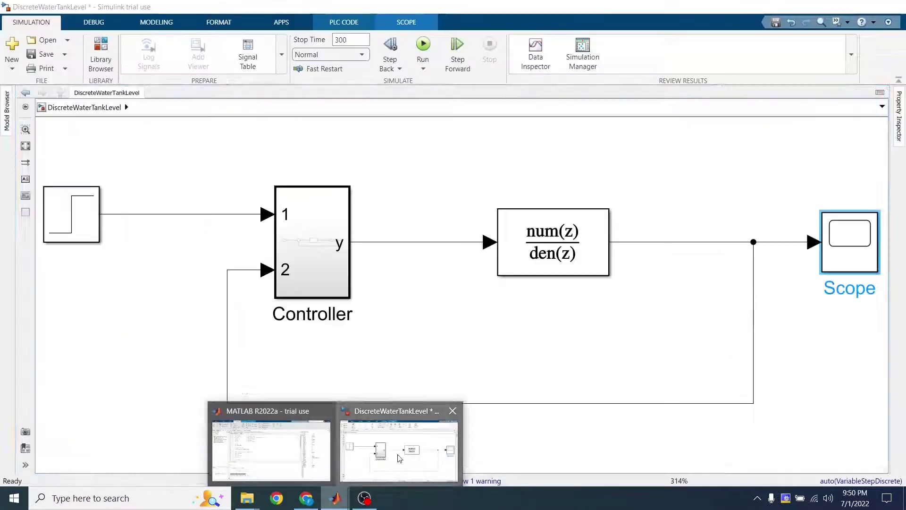
{"action": "left_click", "coordinate": [399, 451]}
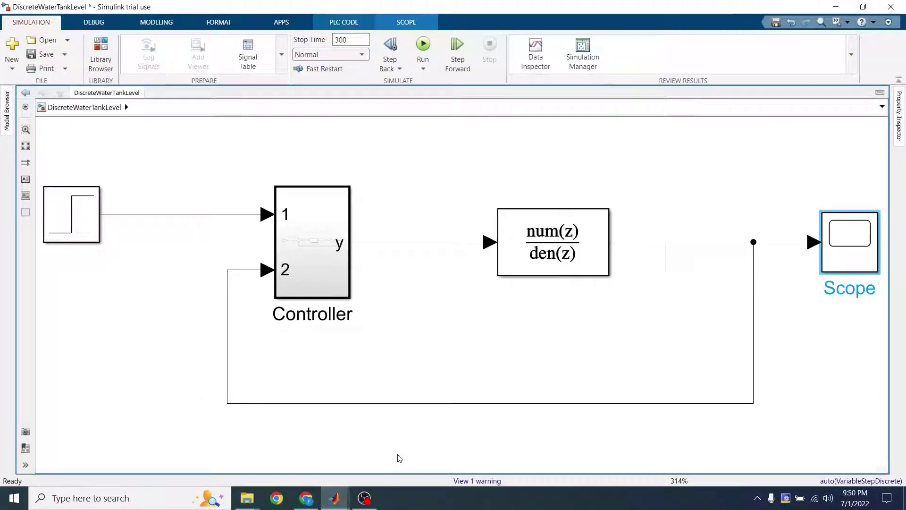
{"action": "left_click", "coordinate": [299, 292]}
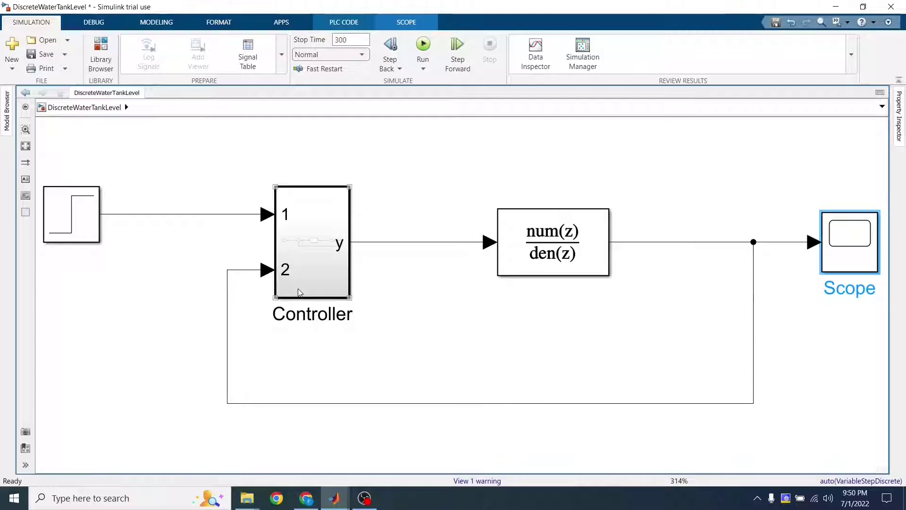
{"action": "double_click", "coordinate": [559, 228]}
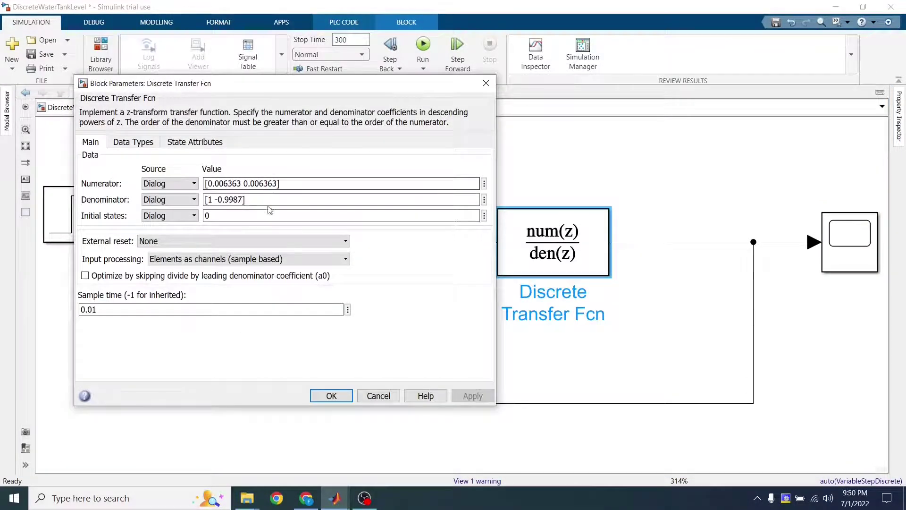
- Compare its coefficients and 0.01 s sample time against the MATLAB Hd output, then return to the model
{"action": "left_click", "coordinate": [335, 498]}
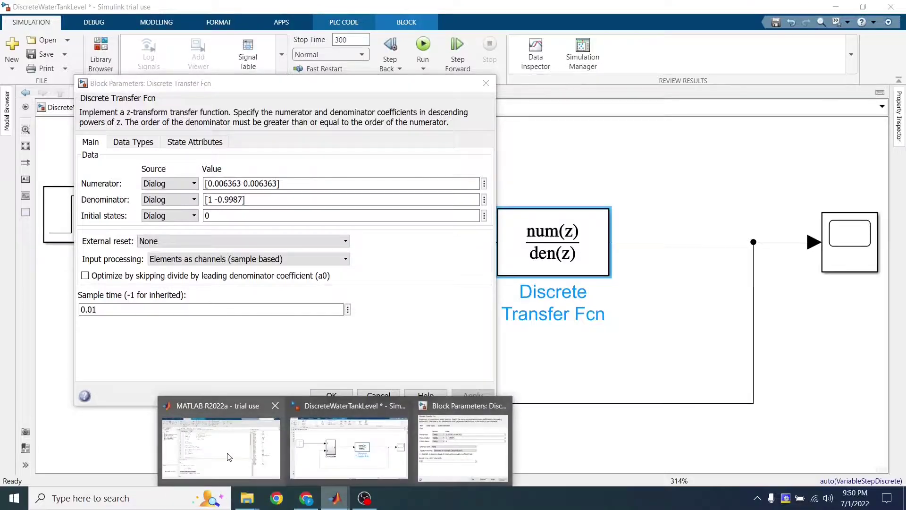
{"action": "left_click", "coordinate": [229, 456]}
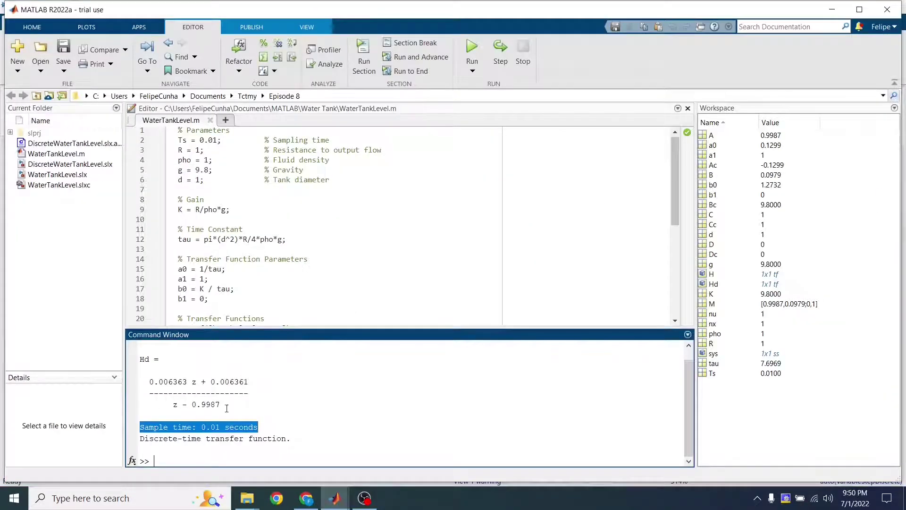
{"action": "left_click", "coordinate": [334, 498]}
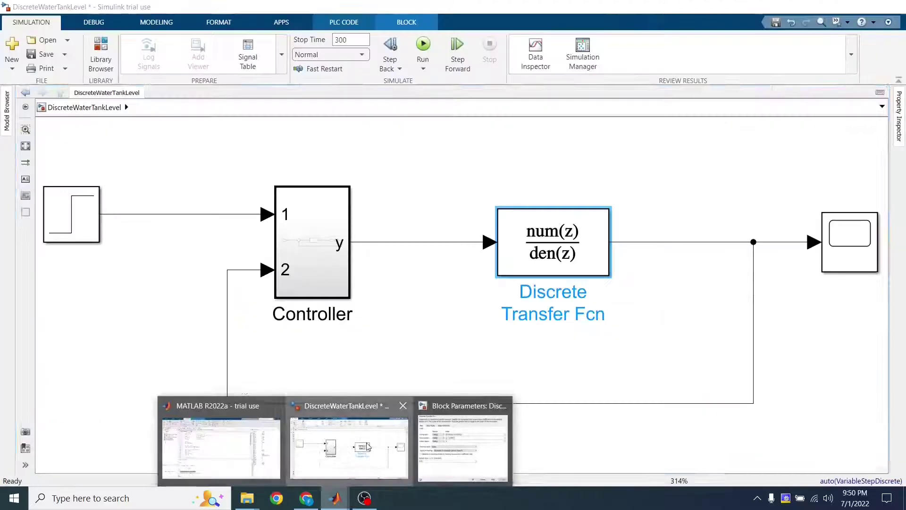
{"action": "left_click", "coordinate": [367, 454]}
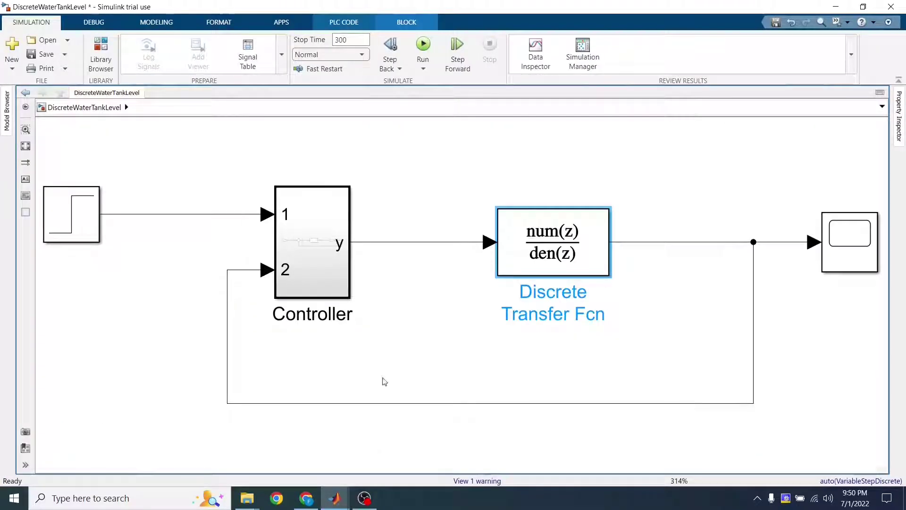
{"action": "left_click", "coordinate": [473, 144]}
{"action": "left_click", "coordinate": [322, 249]}
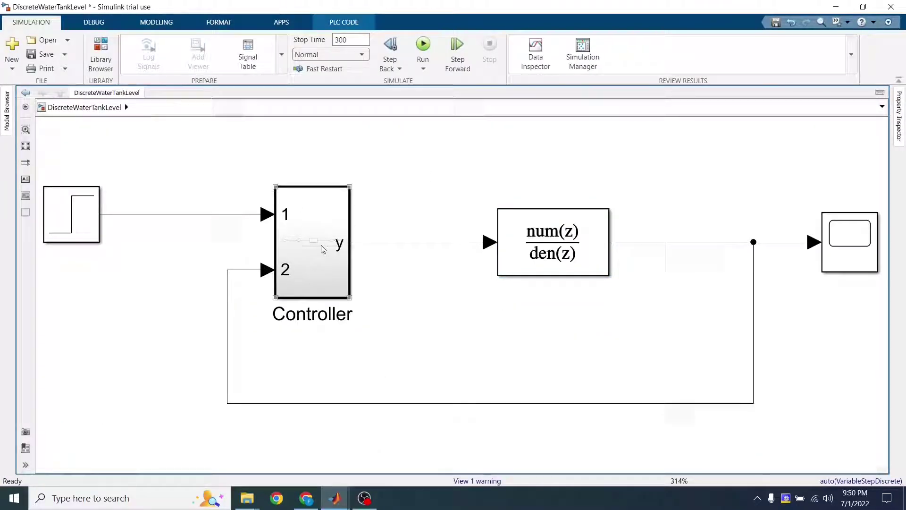
- Inspect the PID(z) block inside Controller, then open the top-level Step block's parameters
{"action": "double_click", "coordinate": [323, 249]}
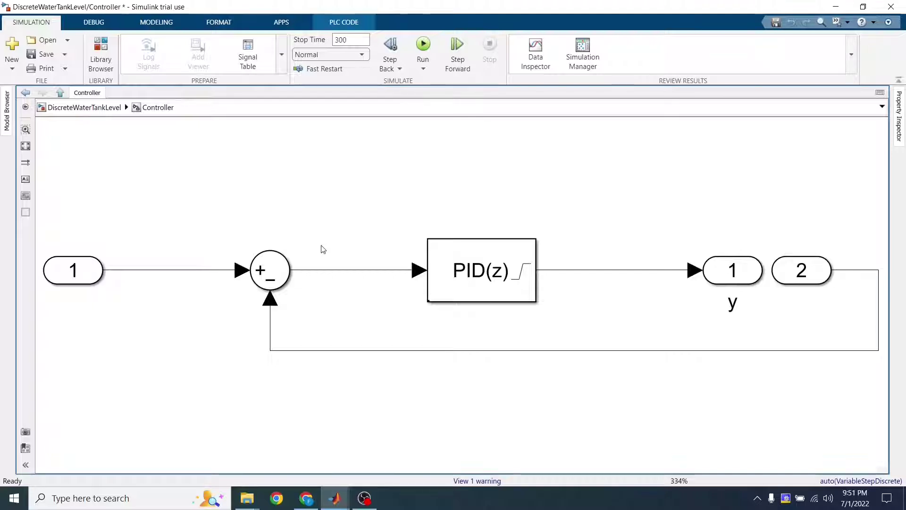
{"action": "left_click", "coordinate": [469, 268]}
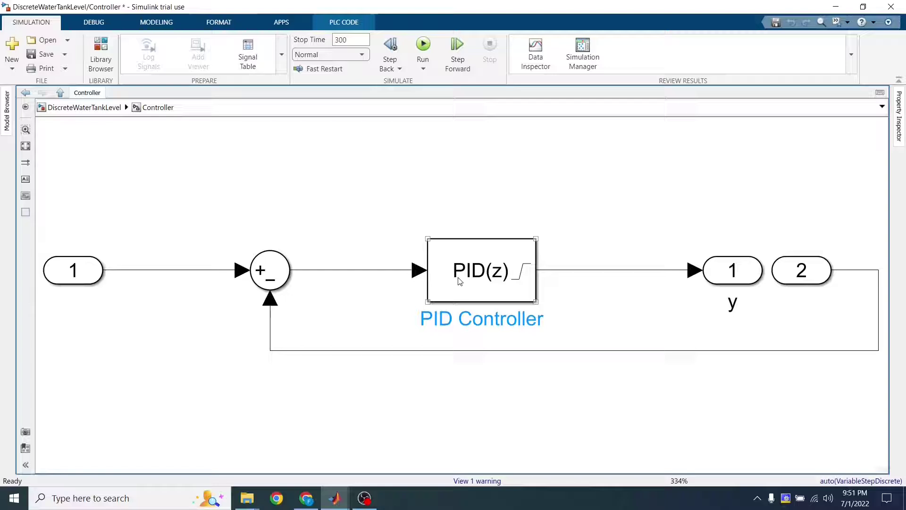
{"action": "left_click", "coordinate": [126, 175]}
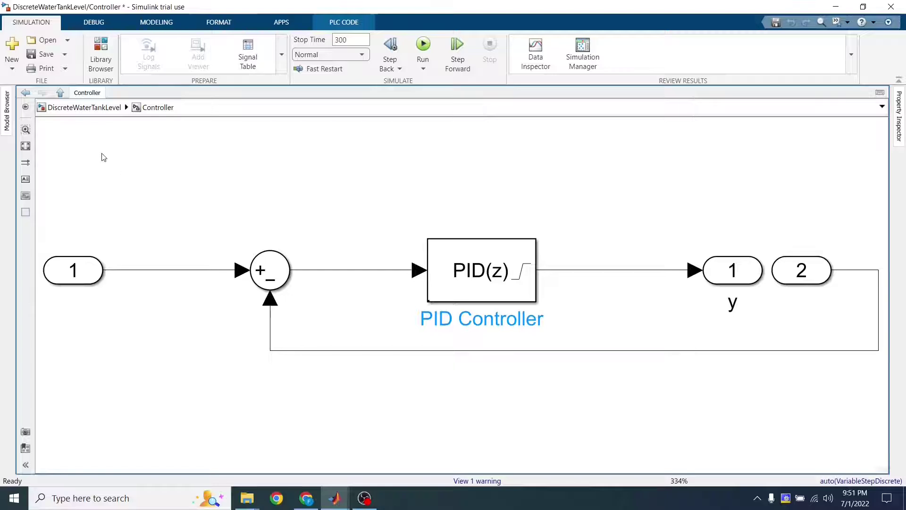
{"action": "left_click", "coordinate": [95, 106]}
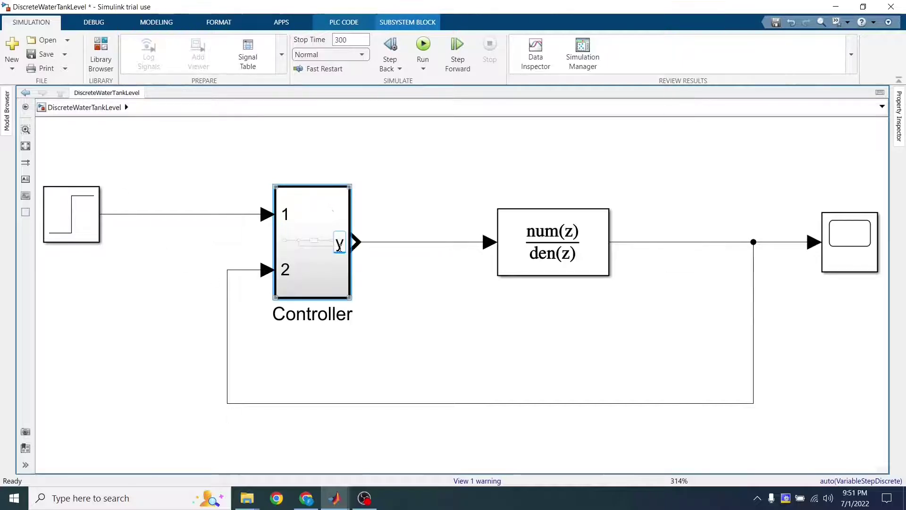
{"action": "left_click", "coordinate": [308, 232]}
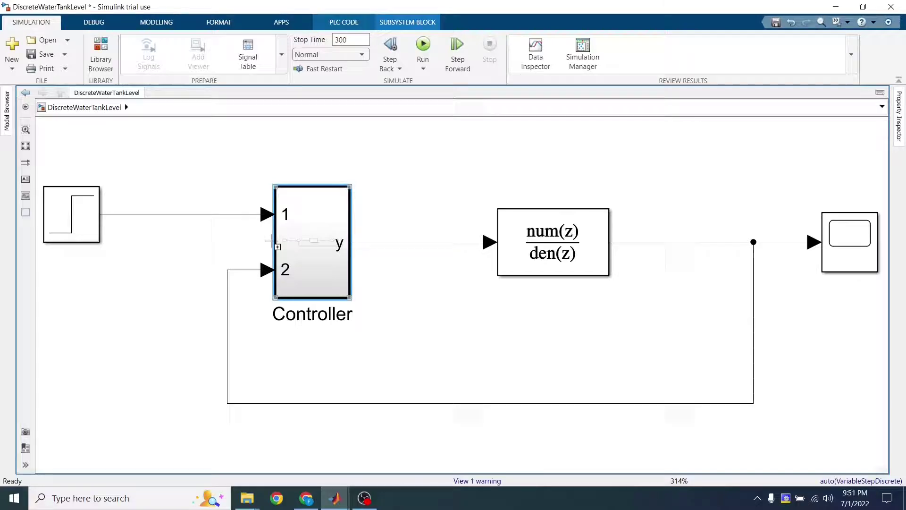
{"action": "double_click", "coordinate": [72, 212]}
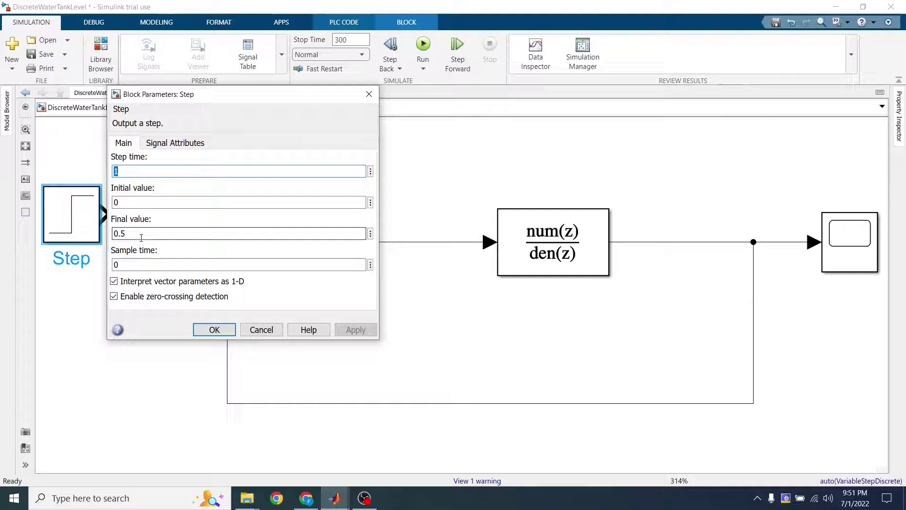
- Run the DiscreteWaterTankLevel model and check in the Scope that the tank level settles at 0.5
{"action": "left_click", "coordinate": [262, 330]}
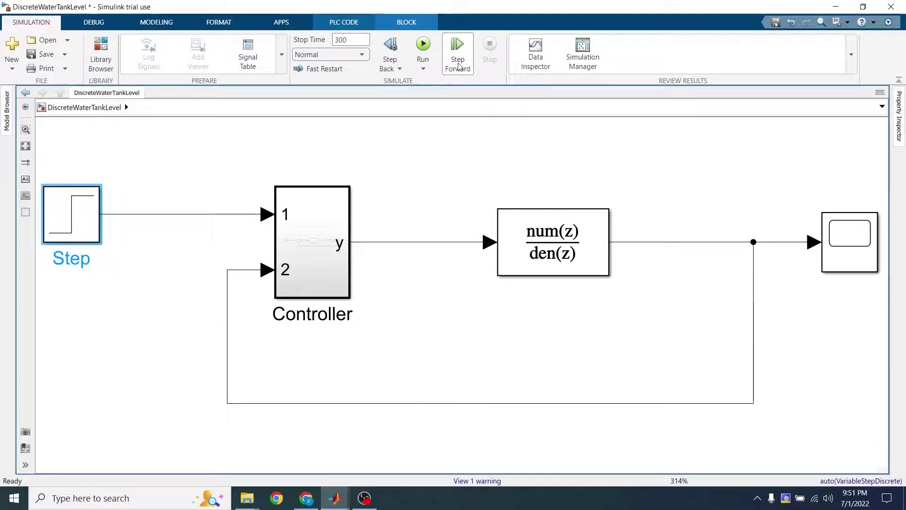
{"action": "left_click", "coordinate": [421, 46]}
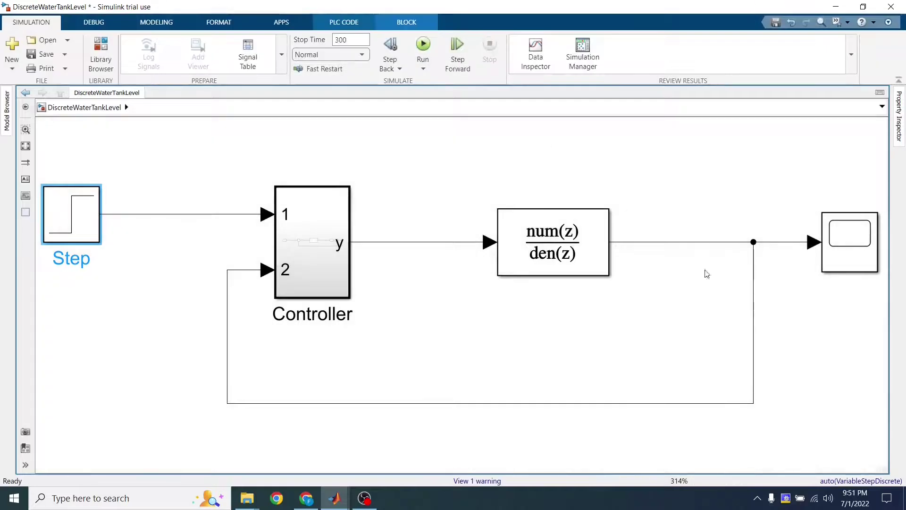
{"action": "double_click", "coordinate": [835, 260]}
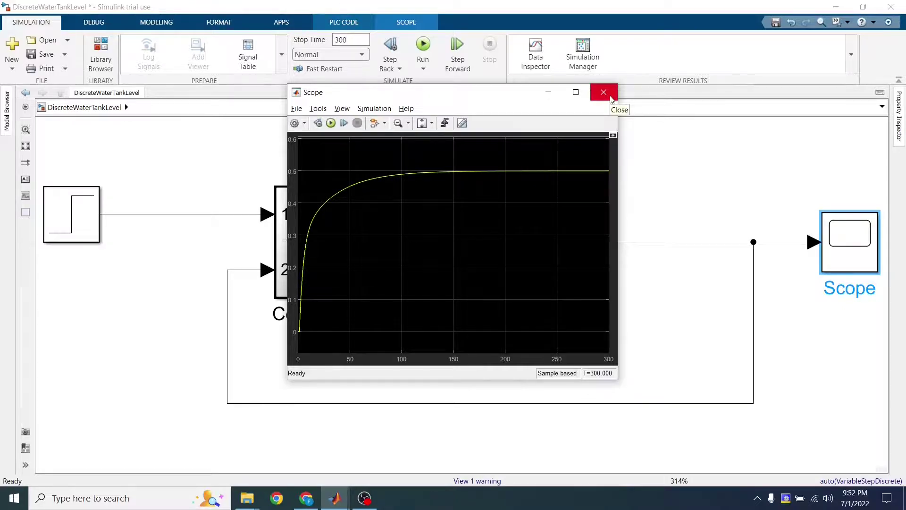
{"action": "left_click", "coordinate": [611, 98]}
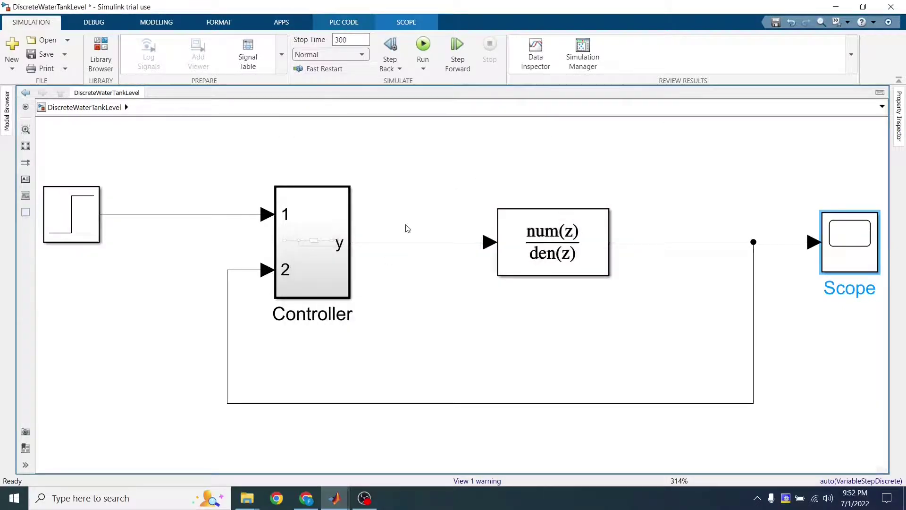
- Select the Controller subsystem and generate its Structured Text PLC code
{"action": "left_click", "coordinate": [317, 211]}
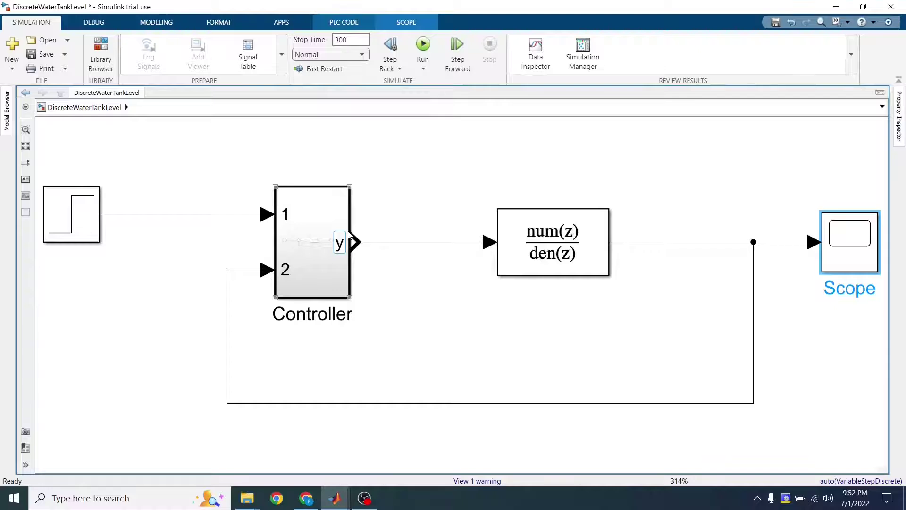
{"action": "left_click", "coordinate": [368, 235]}
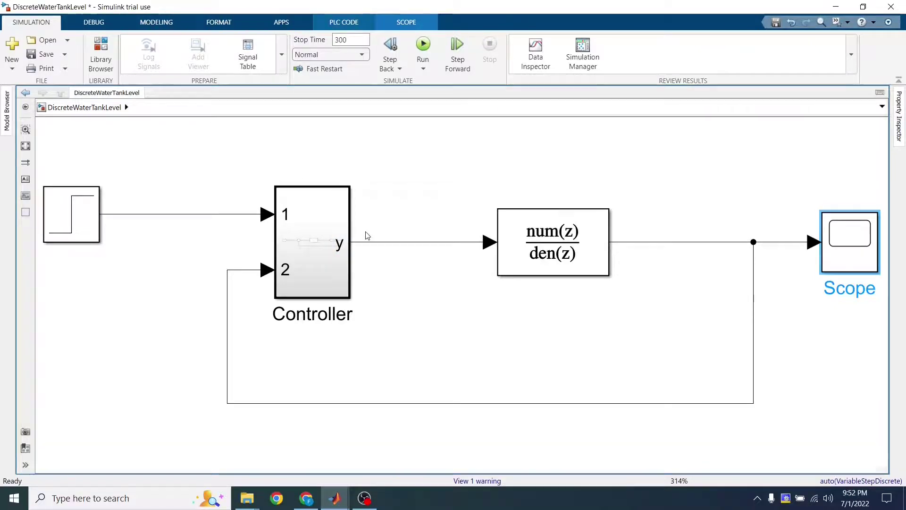
{"action": "left_click", "coordinate": [339, 217]}
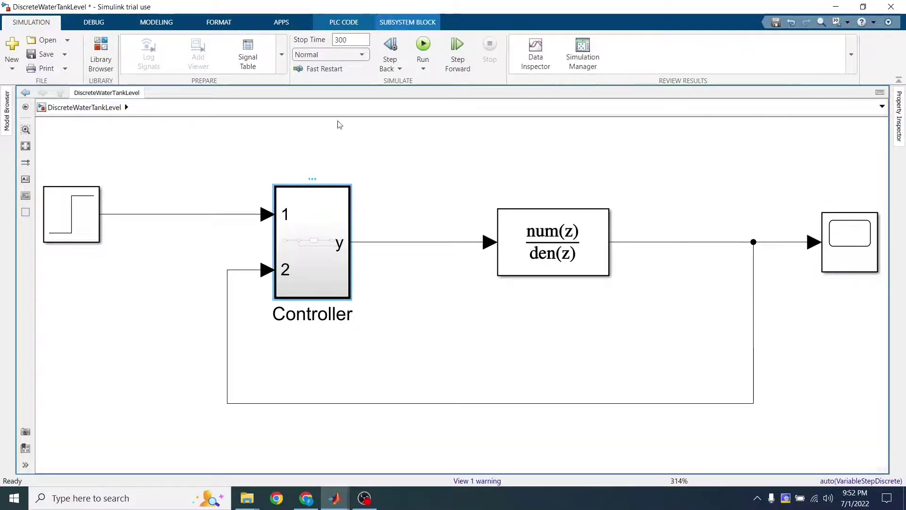
{"action": "left_click", "coordinate": [342, 23]}
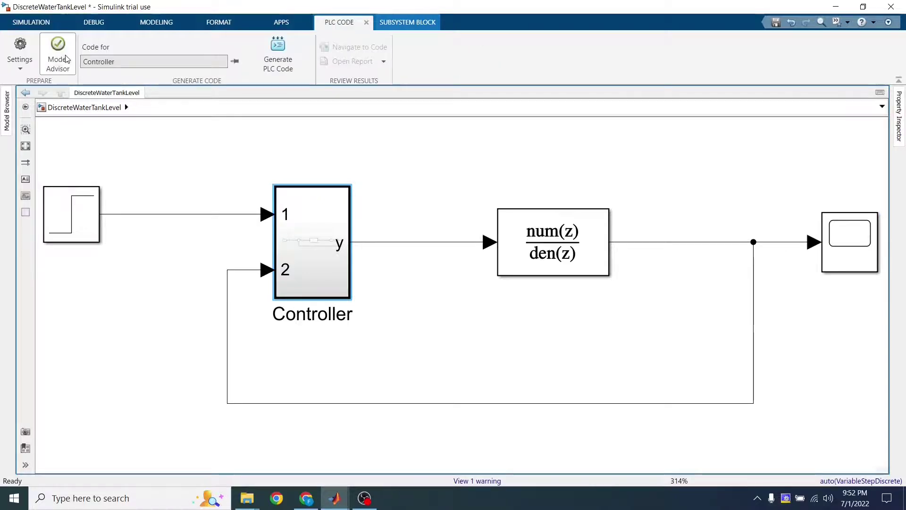
{"action": "left_click", "coordinate": [289, 57]}
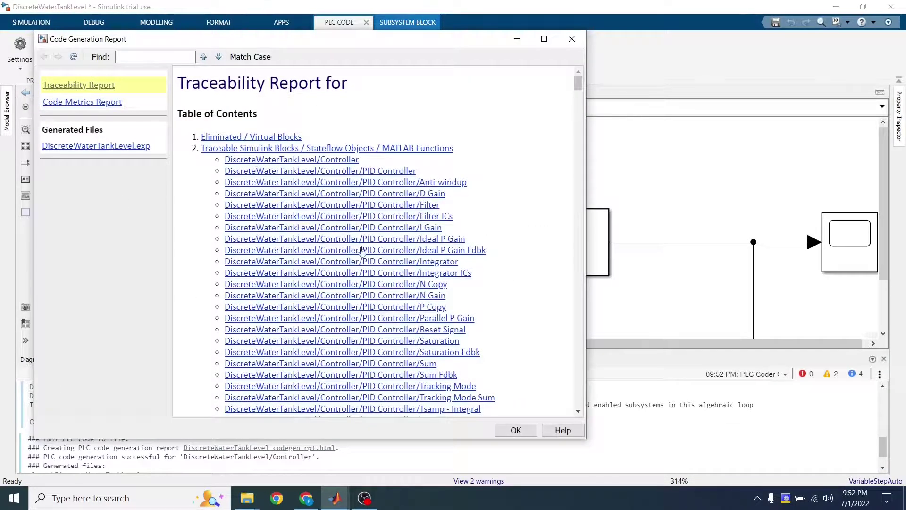
- Review DiscreteWaterTankLevel.exp in the report, confirming the target IDE 3S CoDeSys 2.3
{"action": "left_click", "coordinate": [118, 148]}
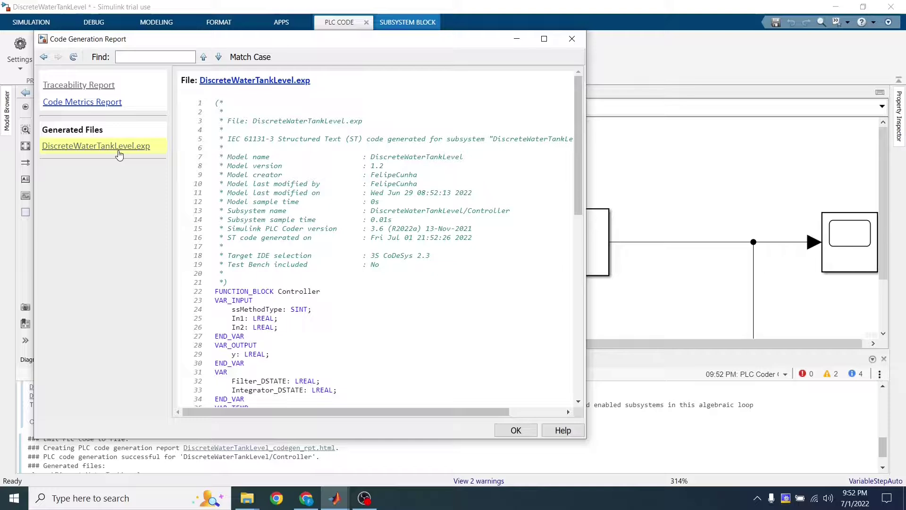
{"action": "scroll", "coordinate": [315, 264], "scroll_direction": "down", "scroll_amount": 3}
{"action": "scroll", "coordinate": [315, 261], "scroll_direction": "up", "scroll_amount": 3}
{"action": "scroll", "coordinate": [315, 261], "scroll_direction": "down", "scroll_amount": 1}
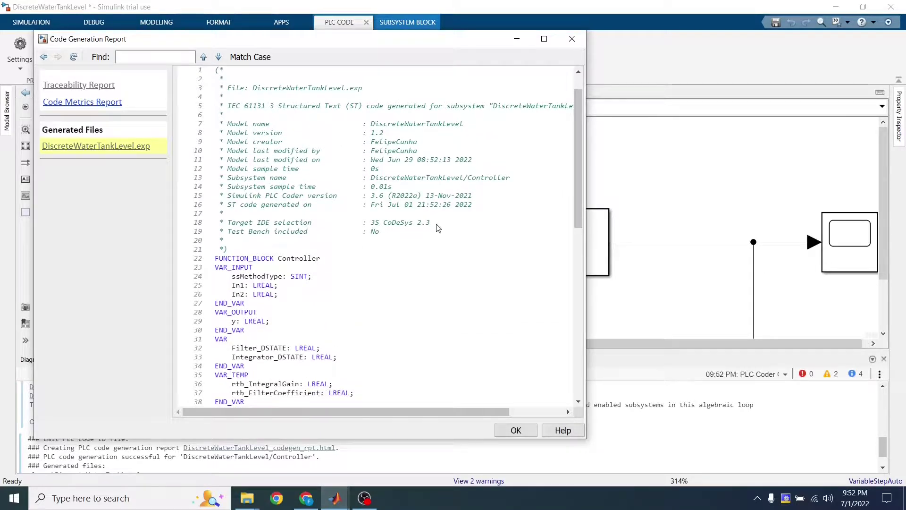
{"action": "left_click_drag", "start_coordinate": [436, 225], "coordinate": [368, 226]}
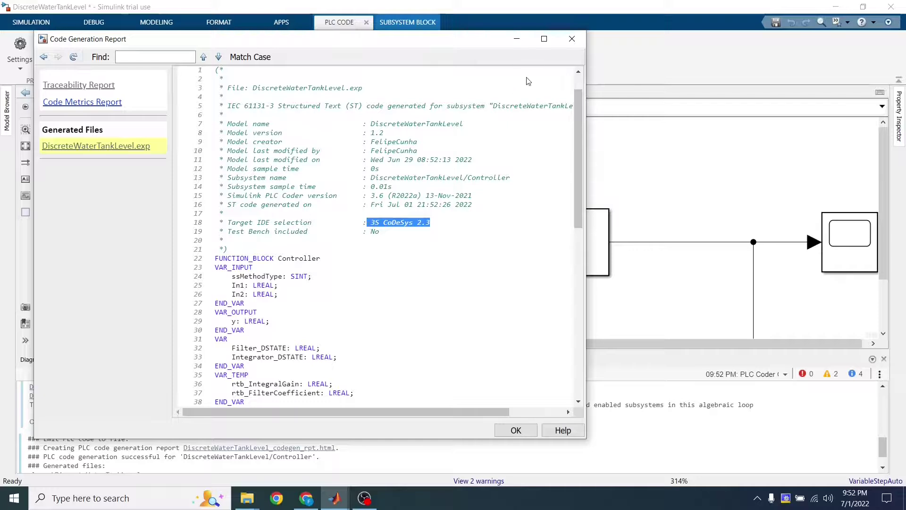
- Change the PLC Code Generation Target IDE to Beckhoff TwinCAT 3 in Configuration Parameters and apply it
{"action": "left_click", "coordinate": [581, 40]}
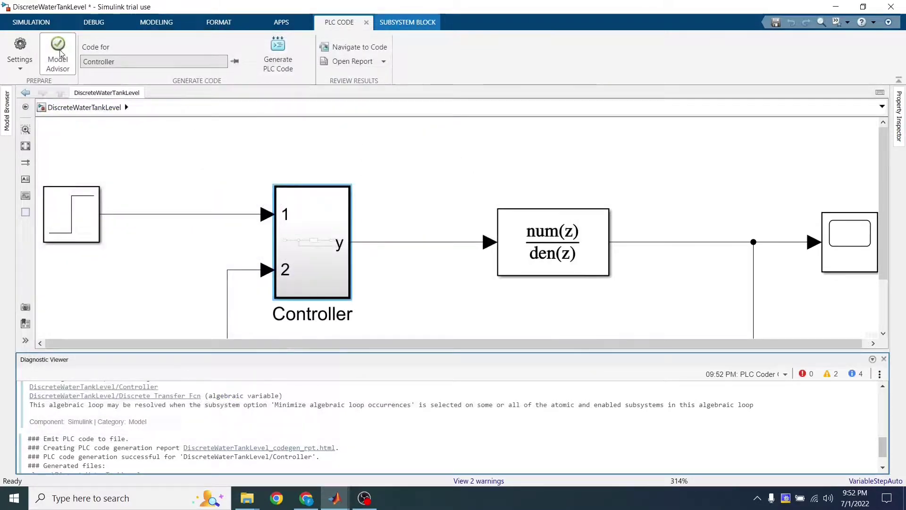
{"action": "left_click", "coordinate": [19, 50]}
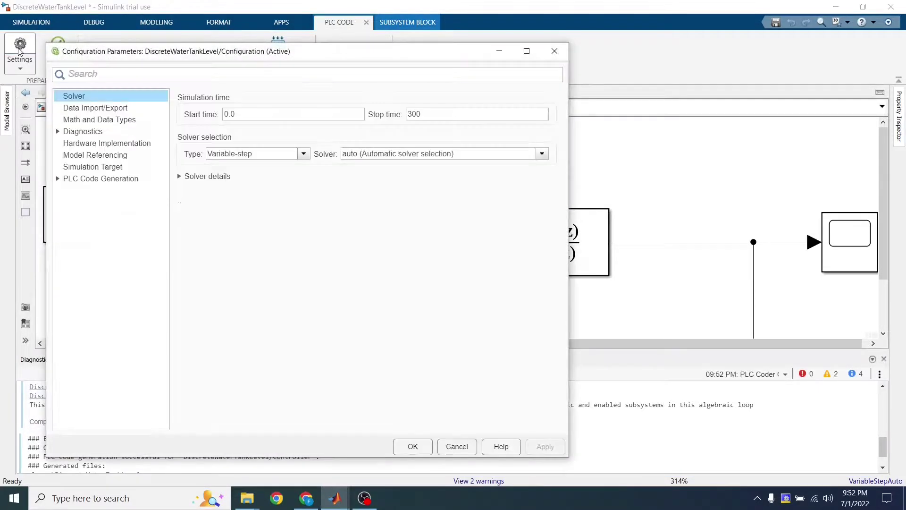
{"action": "left_click", "coordinate": [99, 179]}
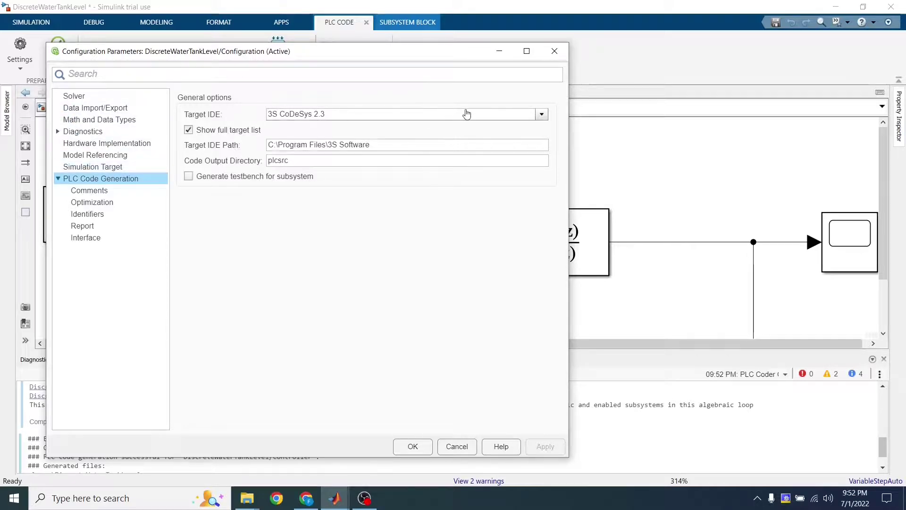
{"action": "left_click", "coordinate": [542, 115]}
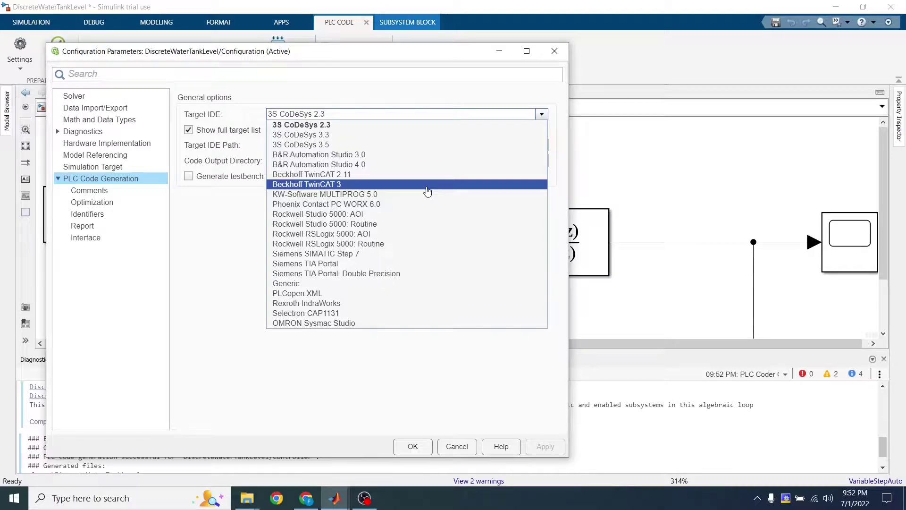
{"action": "left_click", "coordinate": [382, 184]}
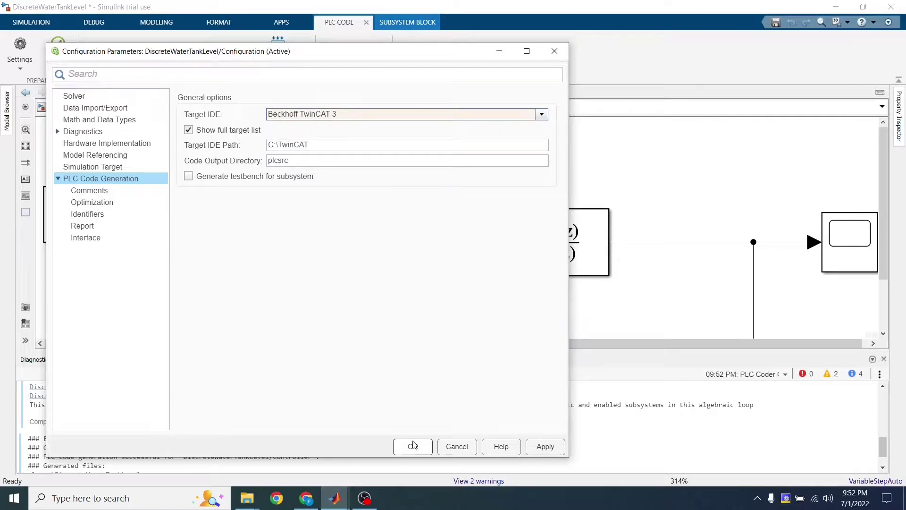
{"action": "left_click", "coordinate": [545, 450]}
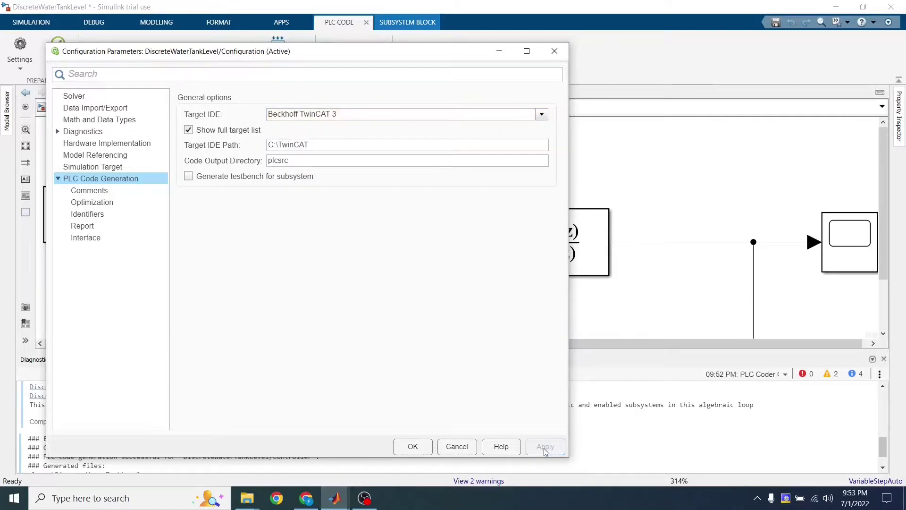
{"action": "left_click", "coordinate": [412, 446]}
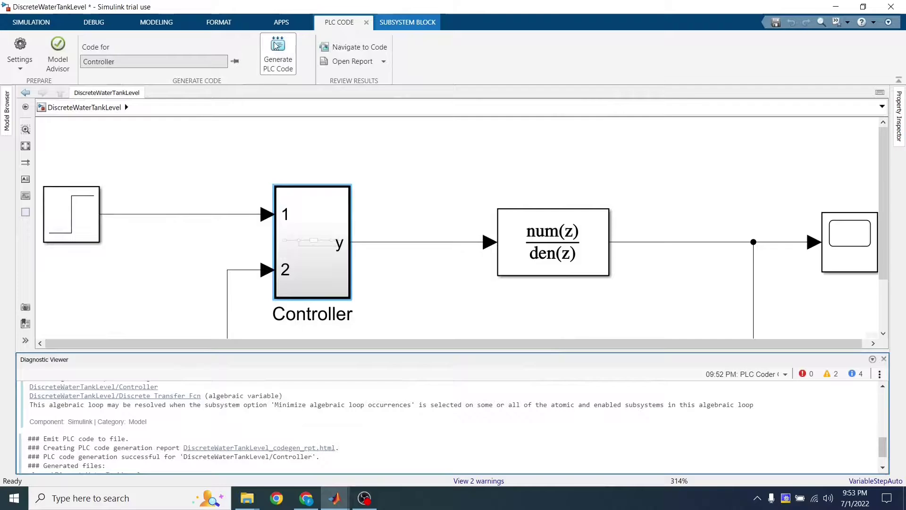
- Regenerate the Controller's PLC code and read through DiscreteWaterTankLevel.st in the report
{"action": "left_click", "coordinate": [281, 51]}
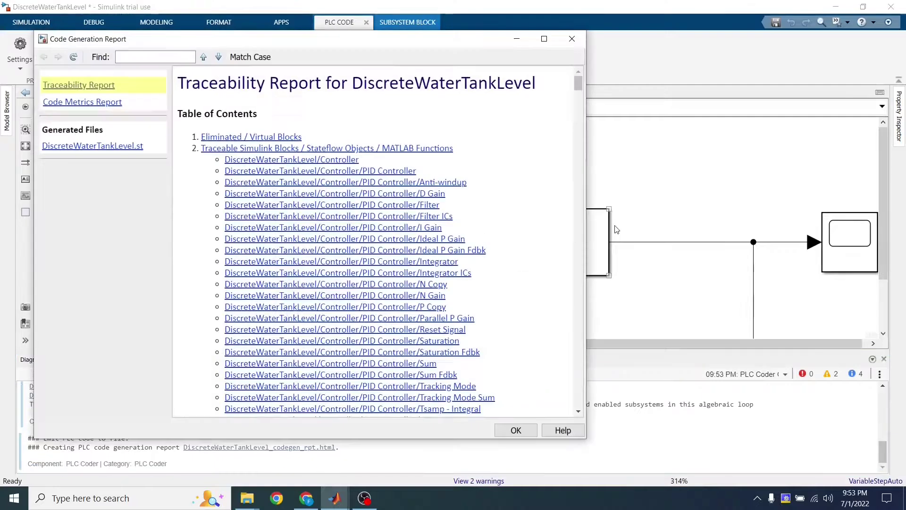
{"action": "left_click", "coordinate": [83, 146]}
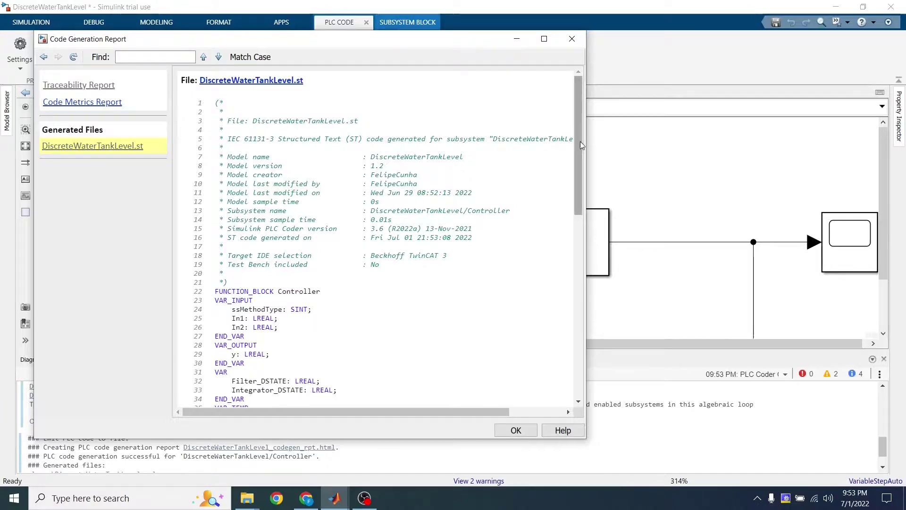
{"action": "left_click_drag", "start_coordinate": [579, 152], "coordinate": [562, 311]}
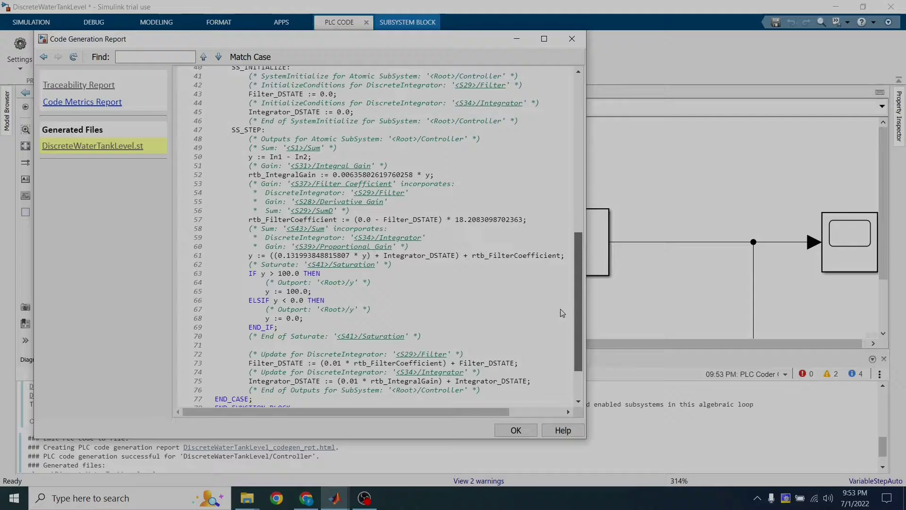